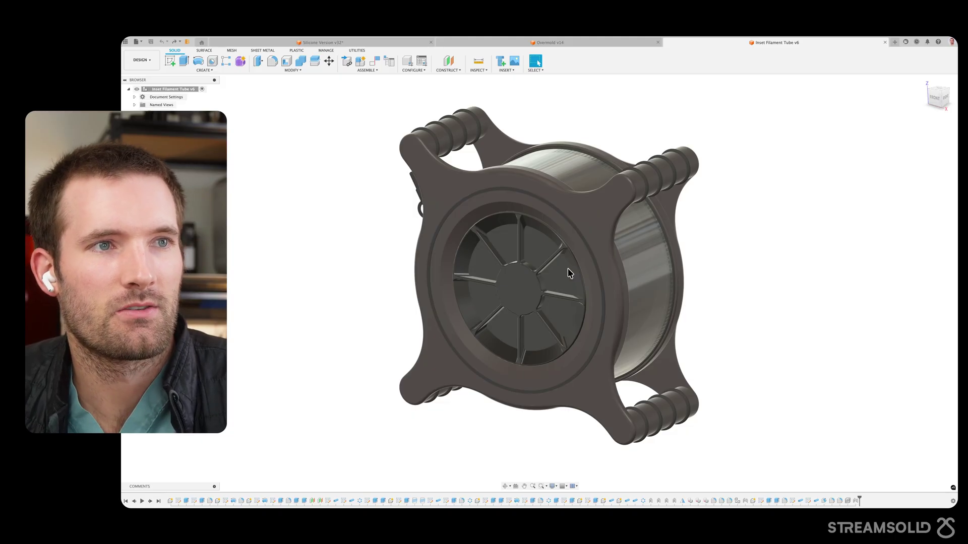
# Open the Silicone Version document and examine its side plates, corner handles and red inner spool from several angles
pyautogui.click(362, 41)
pyautogui.keyDown('shift'); pyautogui.moveTo(578, 167); pyautogui.dragTo(747, 225, button='middle'); pyautogui.keyUp('shift')
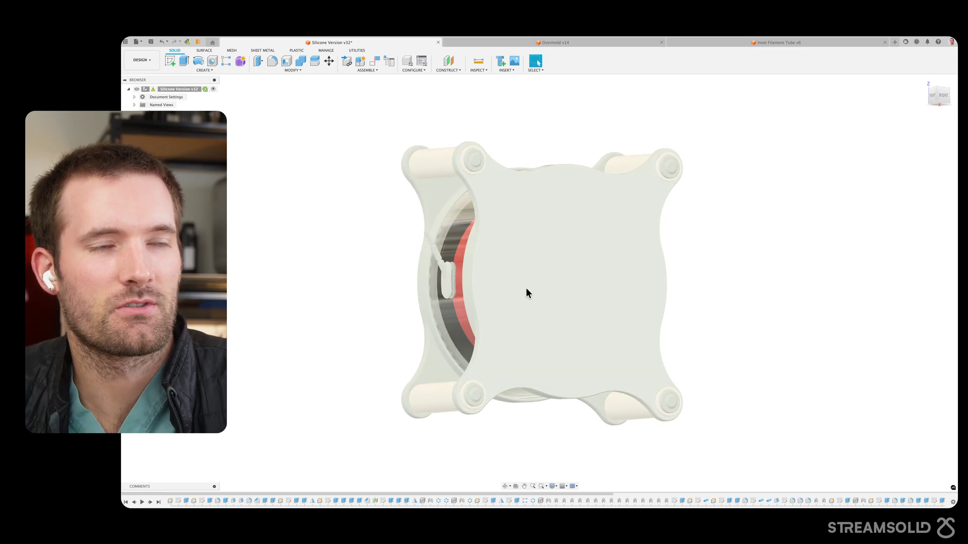
pyautogui.moveTo(700, 330); pyautogui.dragTo(721, 291, button='middle')
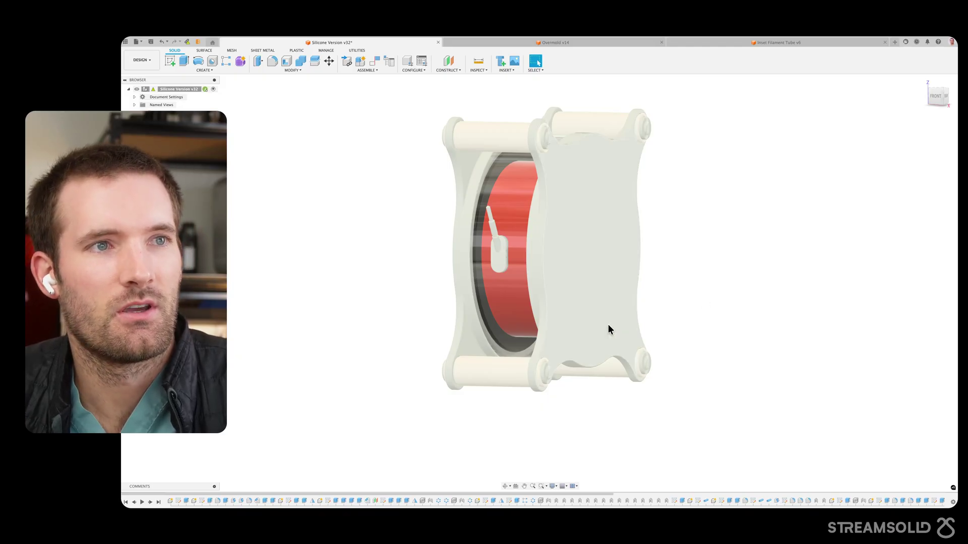
pyautogui.keyDown('shift'); pyautogui.moveTo(552, 354); pyautogui.dragTo(504, 353, button='middle'); pyautogui.keyUp('shift')
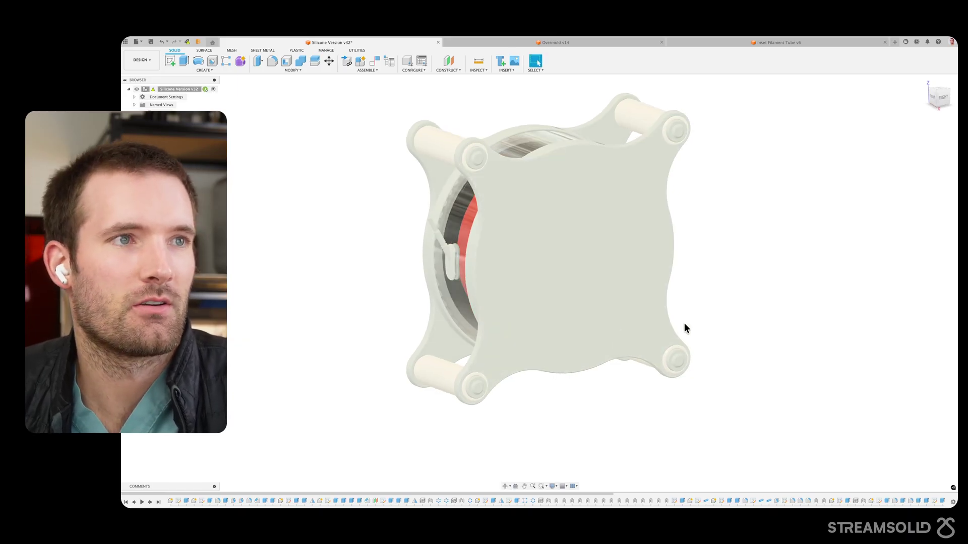
pyautogui.keyDown('shift'); pyautogui.moveTo(607, 218); pyautogui.dragTo(563, 233, button='middle'); pyautogui.keyUp('shift')
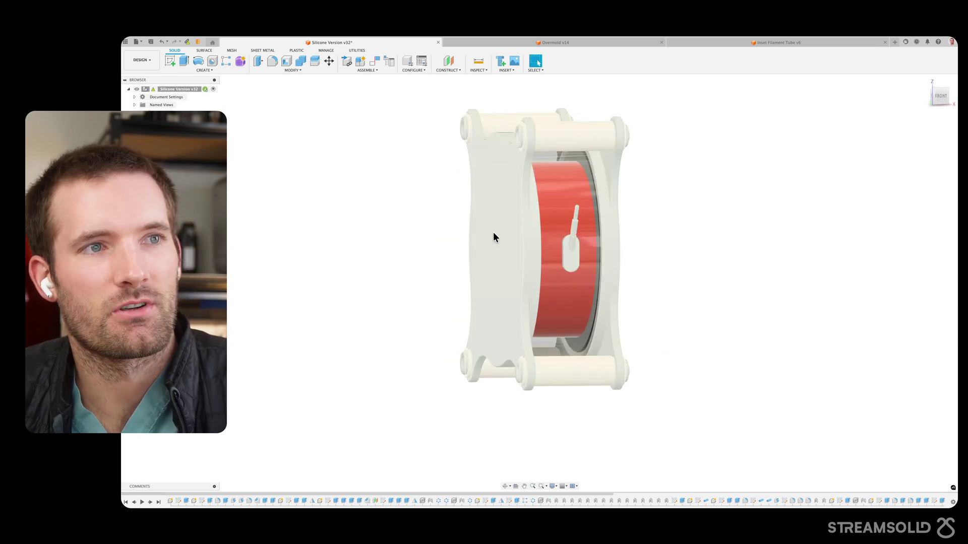
pyautogui.scroll(1, 700, 291)
pyautogui.scroll(1, 699, 290)
pyautogui.moveTo(705, 273); pyautogui.dragTo(671, 311, button='middle')
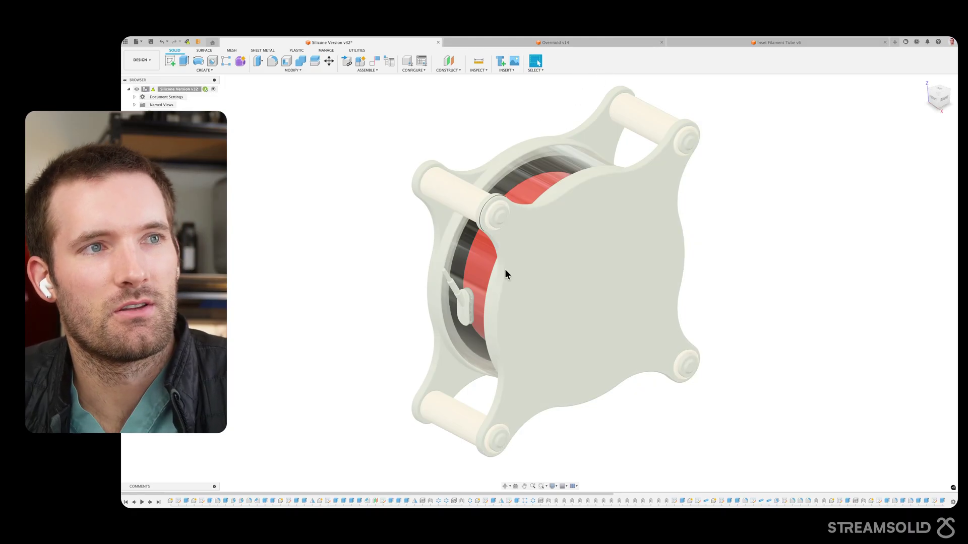
# Switch to the Overmold document and examine the light-coloured ring on the inner side plate and its interlocking slots up close
pyautogui.click(570, 45)
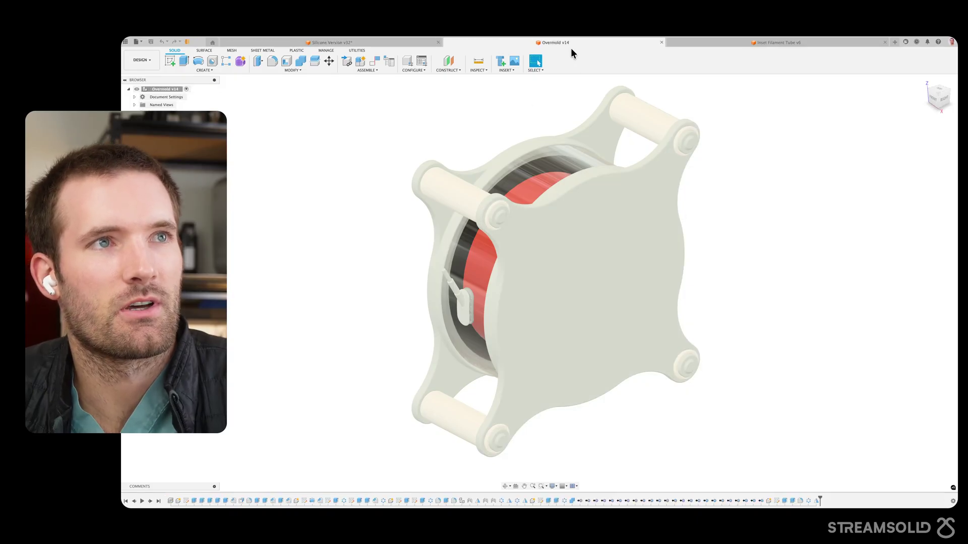
pyautogui.keyDown('shift'); pyautogui.moveTo(705, 306); pyautogui.dragTo(761, 255, button='middle'); pyautogui.keyUp('shift')
pyautogui.press('Escape')
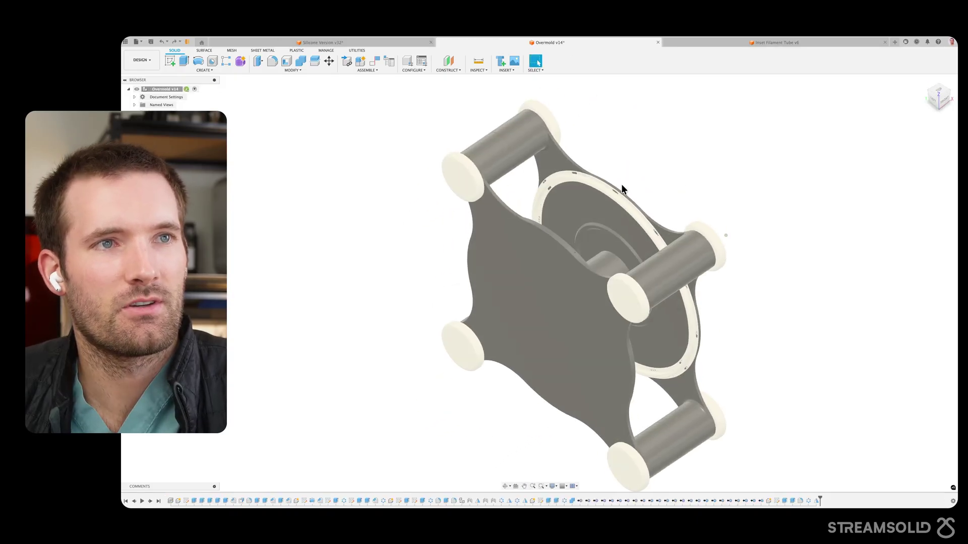
pyautogui.scroll(8, 601, 197)
pyautogui.scroll(5, 506, 234)
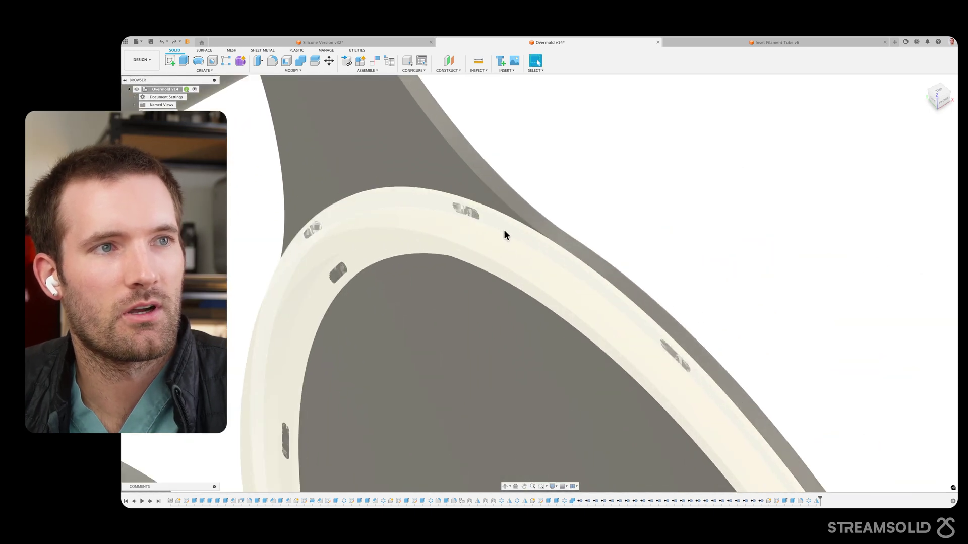
pyautogui.scroll(1, 464, 213)
pyautogui.scroll(-1, 464, 213)
pyautogui.scroll(-2, 432, 224)
pyautogui.scroll(-1, 430, 220)
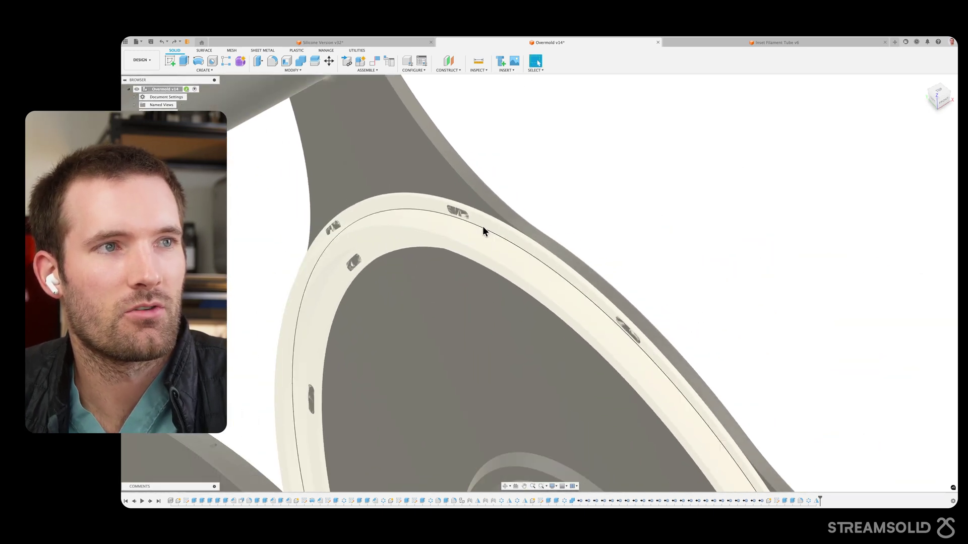
pyautogui.scroll(-2, 481, 226)
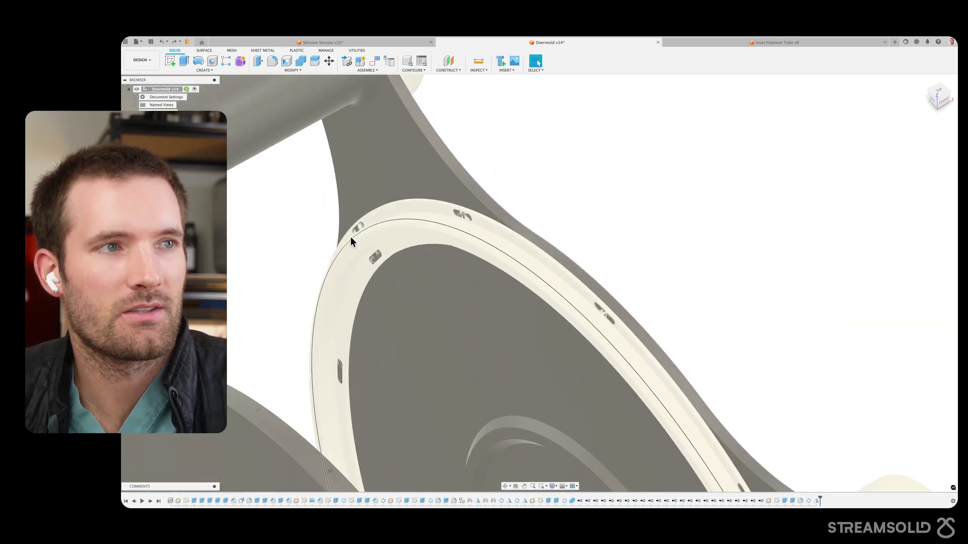
# Inspect the edge and rim face of the light overmold ring, and hide the ring body
pyautogui.click(409, 227)
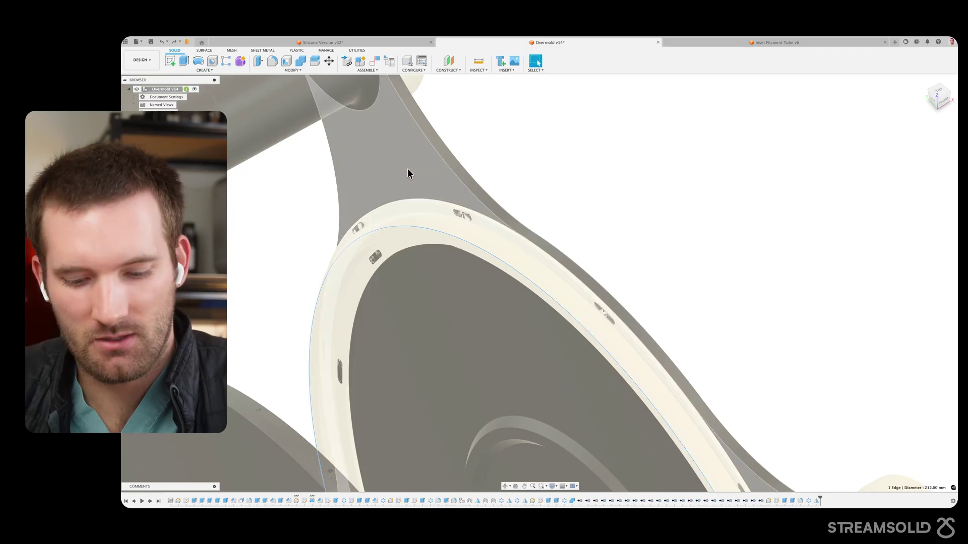
pyautogui.scroll(-5, 415, 207)
pyautogui.keyDown('shift'); pyautogui.moveTo(574, 221); pyautogui.dragTo(716, 218, button='middle'); pyautogui.keyUp('shift')
pyautogui.moveTo(538, 281); pyautogui.dragTo(661, 257, button='middle')
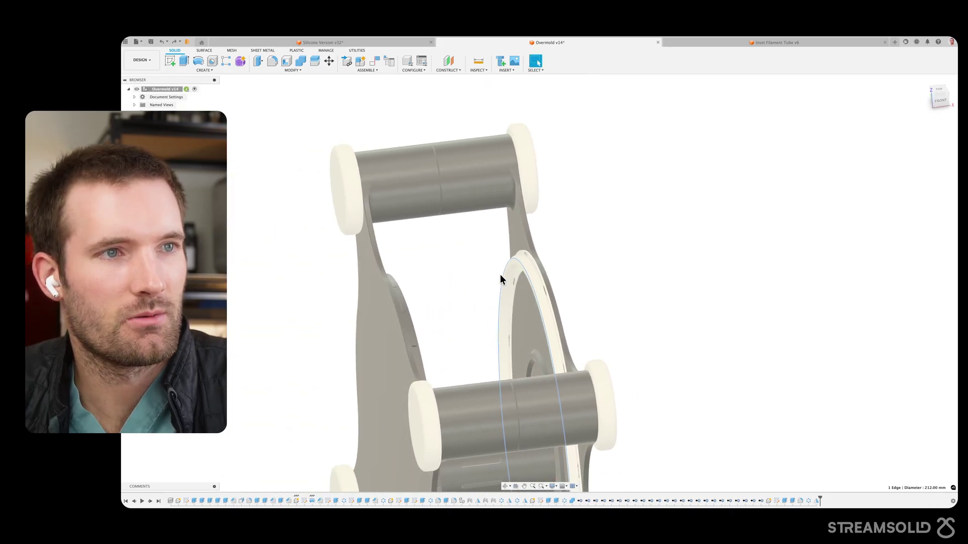
pyautogui.scroll(5, 500, 274)
pyautogui.click(545, 256)
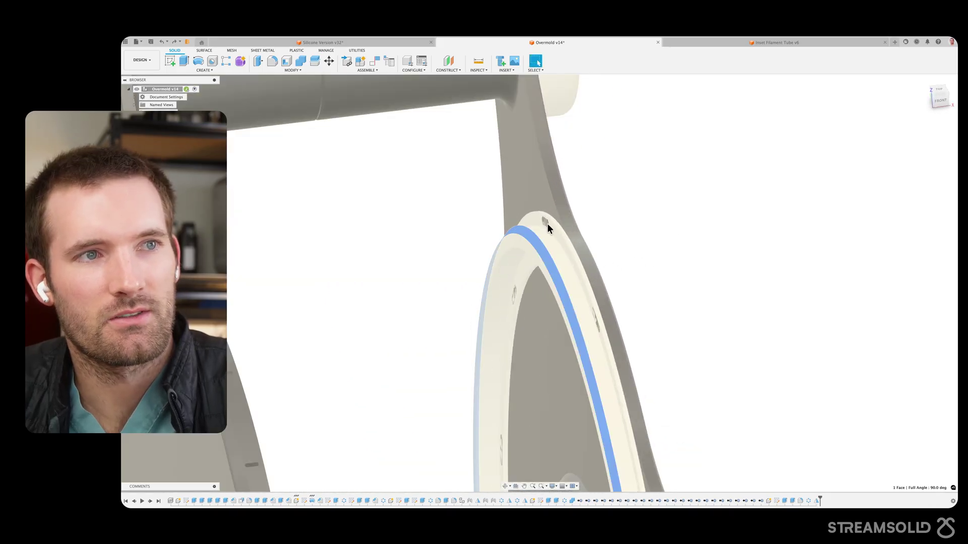
pyautogui.scroll(3, 546, 234)
pyautogui.keyDown('shift'); pyautogui.moveTo(528, 226); pyautogui.dragTo(668, 153, button='middle'); pyautogui.keyUp('shift')
pyautogui.scroll(-5, 600, 223)
pyautogui.keyDown('shift'); pyautogui.moveTo(600, 223); pyautogui.dragTo(575, 221, button='middle'); pyautogui.keyUp('shift')
pyautogui.press('v')
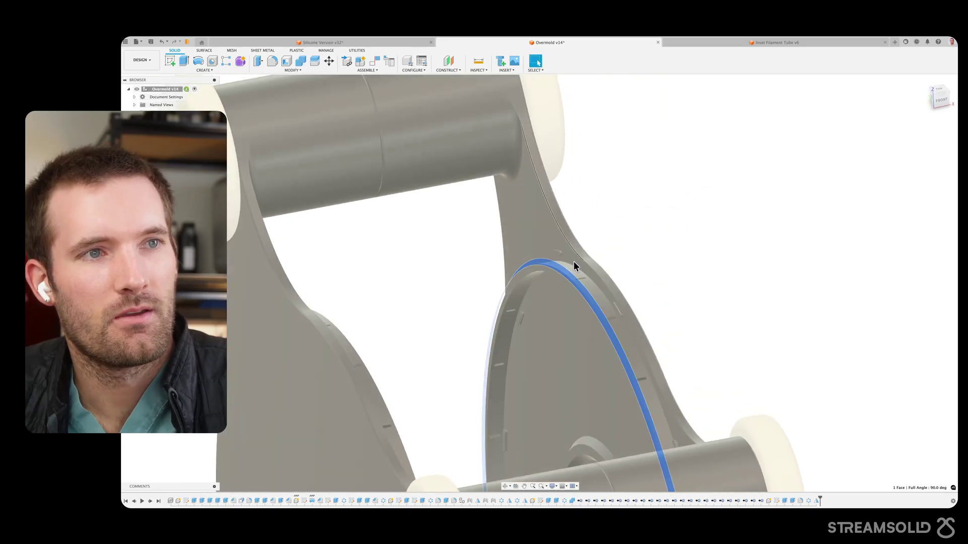
# Examine the through-slots and internal channels in the grey side plate's circular rim
pyautogui.scroll(5, 554, 259)
pyautogui.click(713, 217)
pyautogui.keyDown('shift'); pyautogui.moveTo(714, 218); pyautogui.dragTo(597, 189, button='middle'); pyautogui.keyUp('shift')
pyautogui.scroll(-3, 597, 190)
pyautogui.scroll(3, 597, 225)
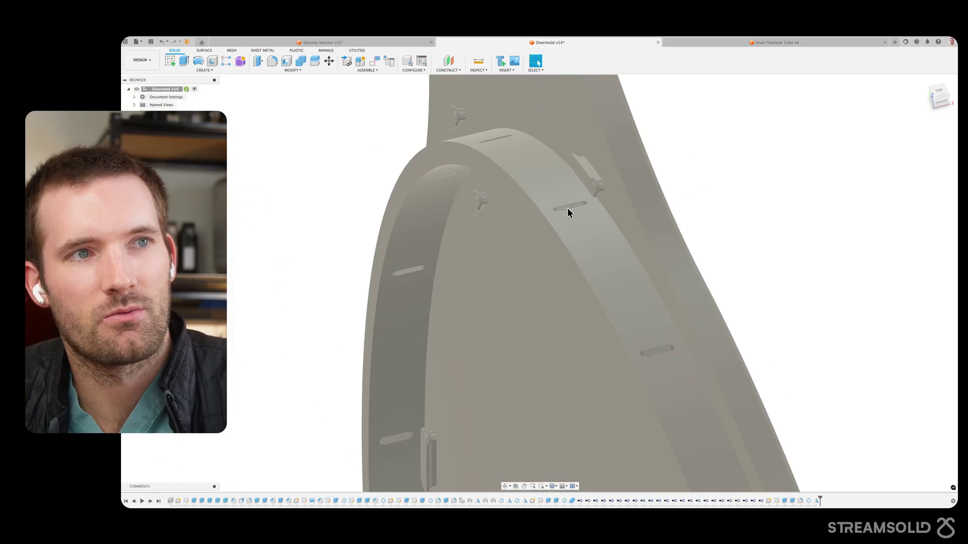
pyautogui.scroll(4, 570, 206)
pyautogui.scroll(1, 682, 427)
pyautogui.moveTo(721, 467); pyautogui.dragTo(578, 144, button='middle')
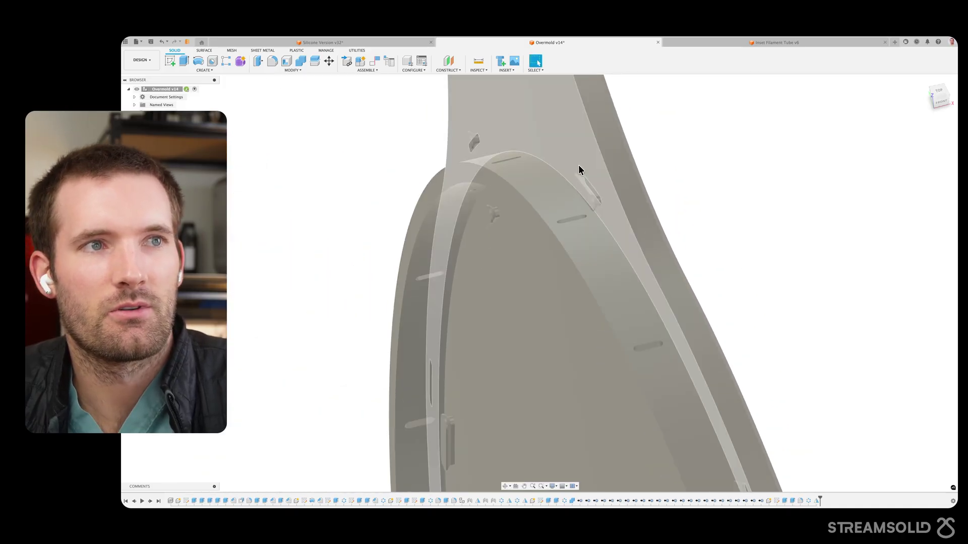
# View the inner ring, hub and handle plugs, and undo the hiding of the second side plate
pyautogui.keyDown('shift'); pyautogui.moveTo(592, 193); pyautogui.dragTo(671, 229, button='middle'); pyautogui.keyUp('shift')
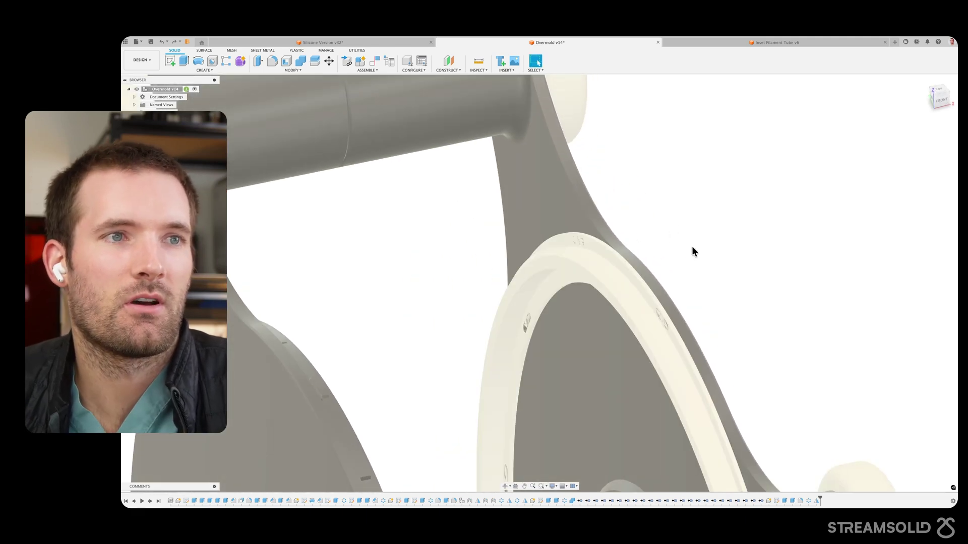
pyautogui.scroll(-4, 701, 244)
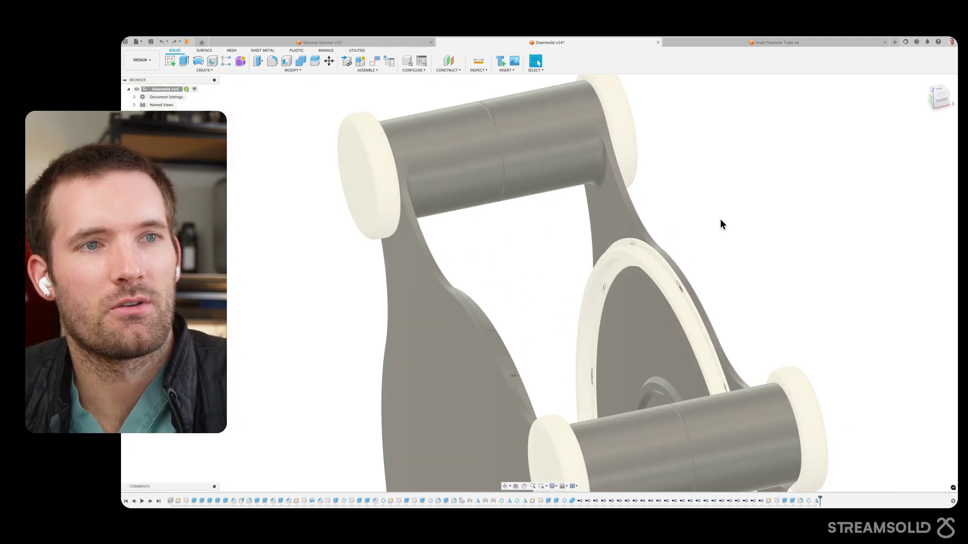
pyautogui.keyDown('shift'); pyautogui.moveTo(718, 146); pyautogui.dragTo(680, 302, button='middle'); pyautogui.keyUp('shift')
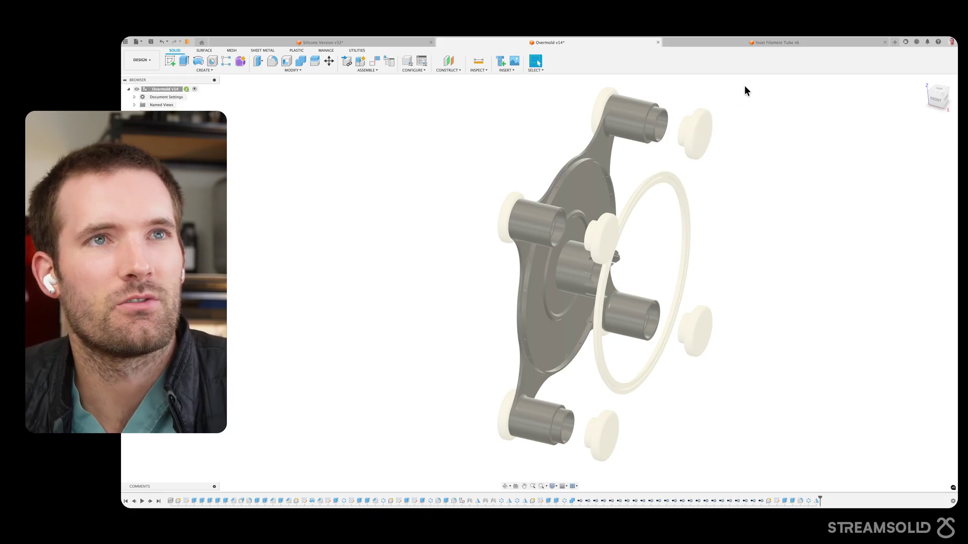
pyautogui.press('super+z')
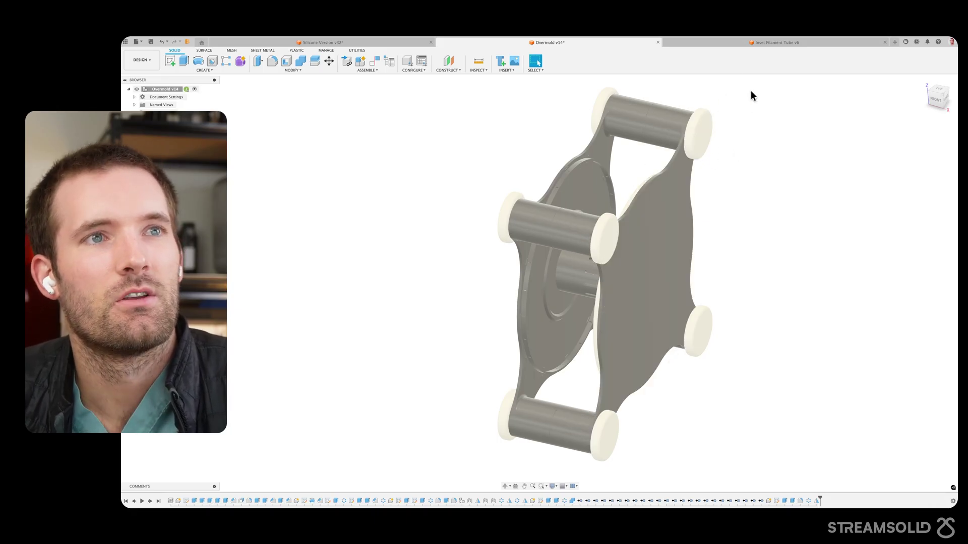
# Switch to the Inset Filament Tube document and examine the frame, clear tube and spoked hub from several sides
pyautogui.click(736, 44)
pyautogui.moveTo(676, 182); pyautogui.dragTo(786, 156, button='middle')
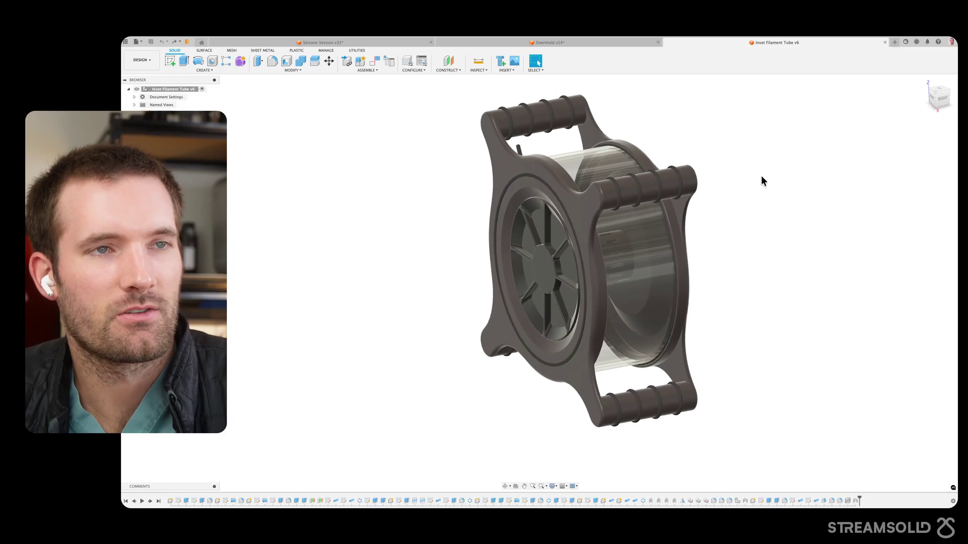
pyautogui.keyDown('shift'); pyautogui.moveTo(766, 178); pyautogui.dragTo(808, 180, button='middle'); pyautogui.keyUp('shift')
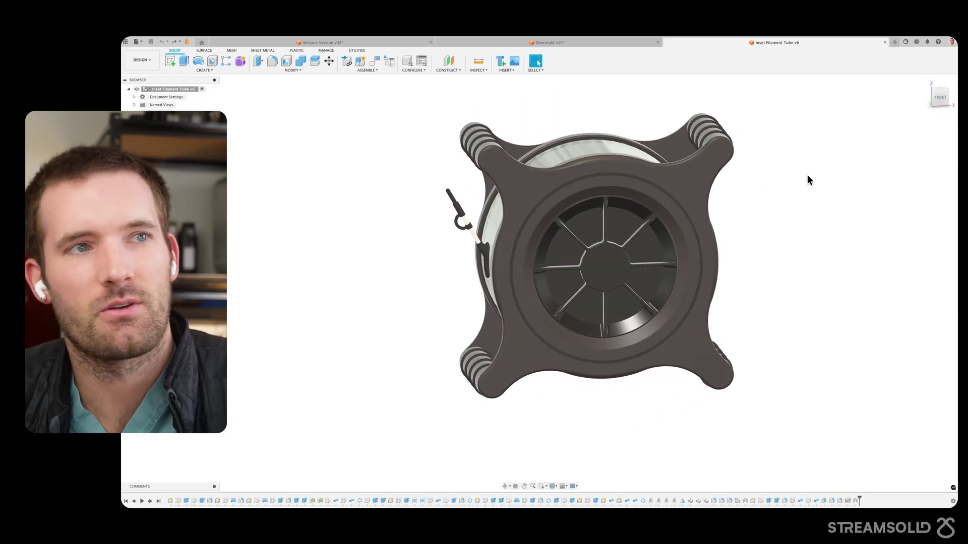
pyautogui.keyDown('shift'); pyautogui.moveTo(784, 188); pyautogui.dragTo(802, 182, button='middle'); pyautogui.keyUp('shift')
pyautogui.moveTo(762, 240)
pyautogui.keyDown('shift'); pyautogui.mouseDown(button='middle')
pyautogui.moveTo(788, 244)
pyautogui.moveTo(758, 244)
pyautogui.mouseUp(button='middle'); pyautogui.keyUp('shift')
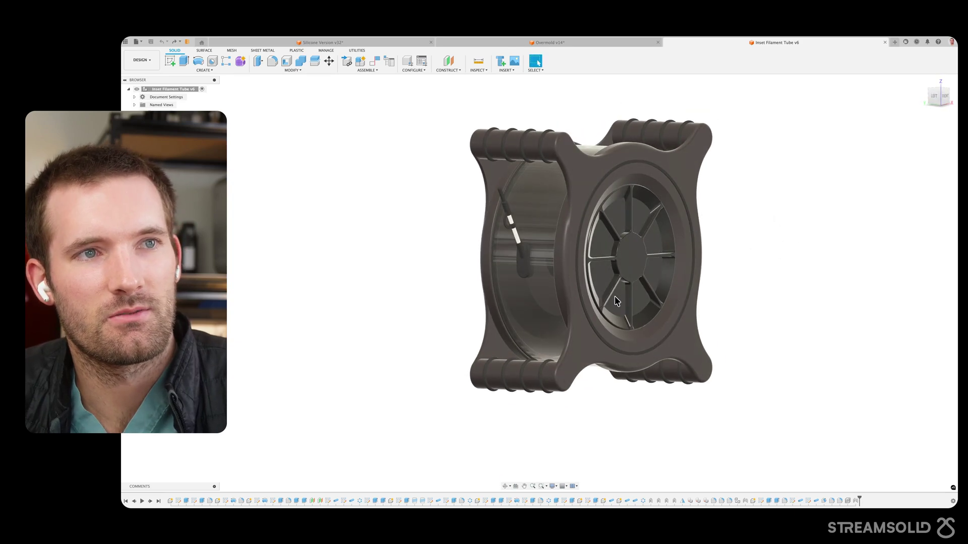
pyautogui.keyDown('shift'); pyautogui.moveTo(719, 275); pyautogui.dragTo(772, 236, button='middle'); pyautogui.keyUp('shift')
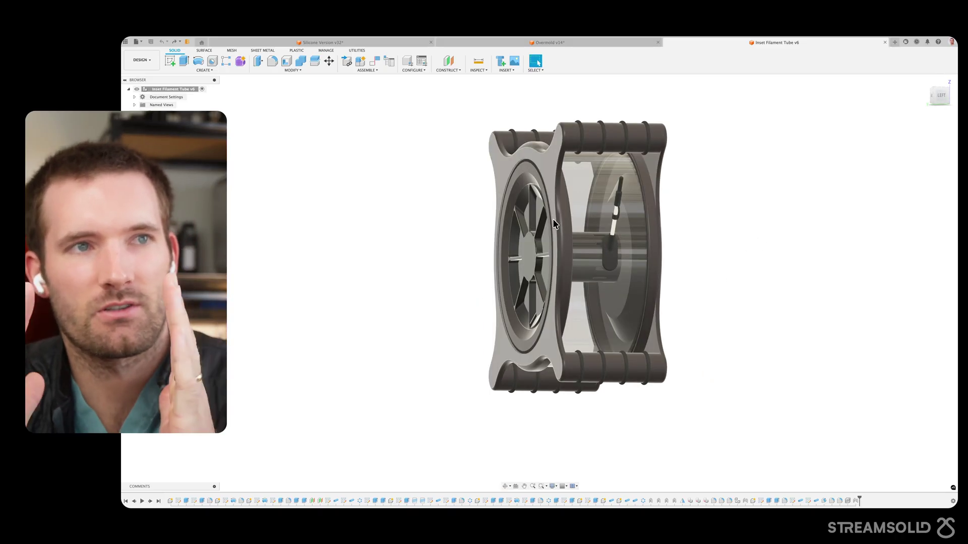
# Hide the dark outer frame with its side plates and handles
pyautogui.click(552, 178)
pyautogui.press('v')
pyautogui.click(787, 207)
pyautogui.keyDown('shift'); pyautogui.moveTo(729, 201); pyautogui.dragTo(706, 199, button='middle'); pyautogui.keyUp('shift')
# Hide the thick gasket at the end of the clear tube to expose the tube's edge
pyautogui.scroll(8, 628, 157)
pyautogui.scroll(5, 628, 157)
pyautogui.keyDown('shift'); pyautogui.moveTo(620, 142); pyautogui.dragTo(628, 148, button='middle'); pyautogui.keyUp('shift')
pyautogui.click(628, 147)
pyautogui.press('v')
pyautogui.scroll(-2, 606, 153)
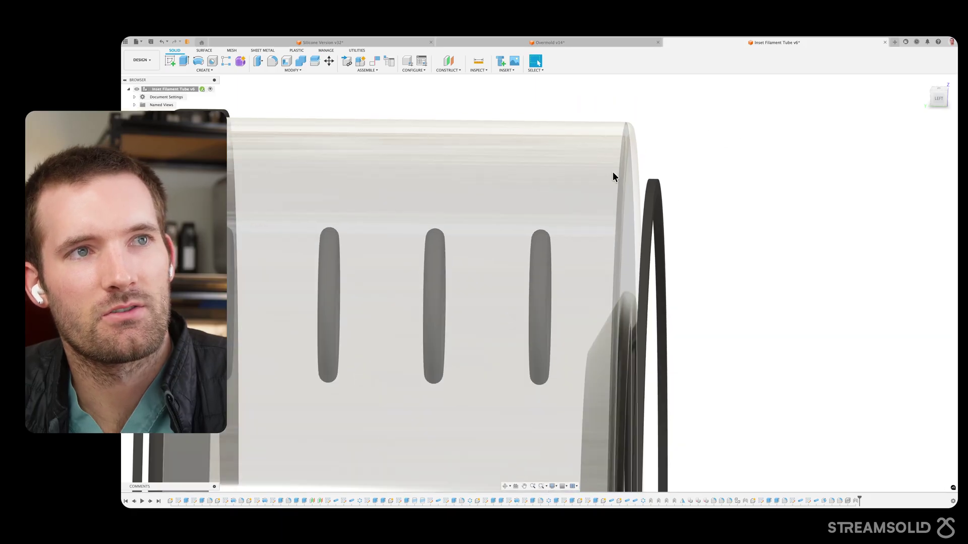
# Examine the tube gaskets and handle O-rings from an angle, and undo the hiding of the outer frame
pyautogui.keyDown('shift'); pyautogui.moveTo(643, 169); pyautogui.dragTo(688, 163, button='middle'); pyautogui.keyUp('shift')
pyautogui.scroll(-3, 693, 164)
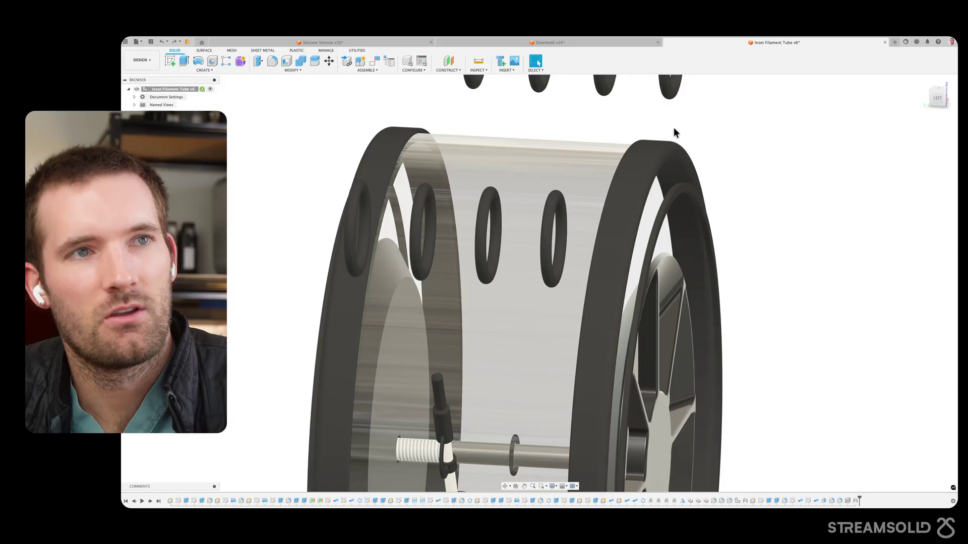
pyautogui.scroll(-2, 671, 160)
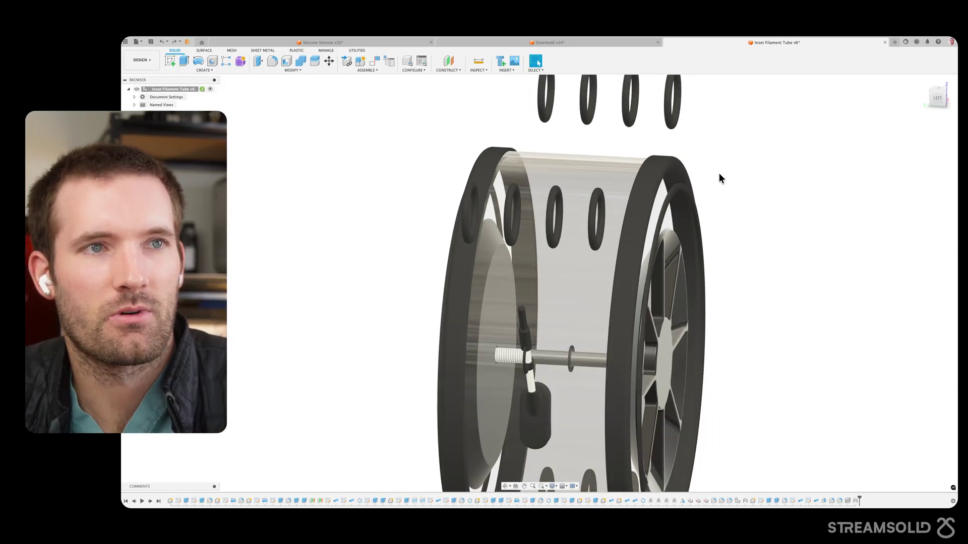
pyautogui.keyDown('shift'); pyautogui.moveTo(719, 177); pyautogui.dragTo(779, 208, button='middle'); pyautogui.keyUp('shift')
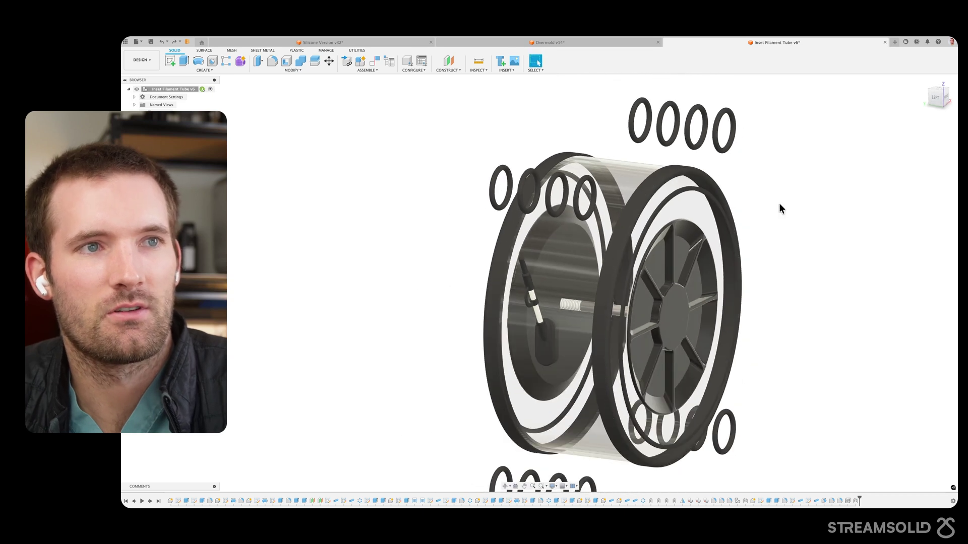
pyautogui.scroll(-3, 779, 205)
pyautogui.moveTo(806, 243); pyautogui.dragTo(750, 195, button='middle')
pyautogui.press('super+z')
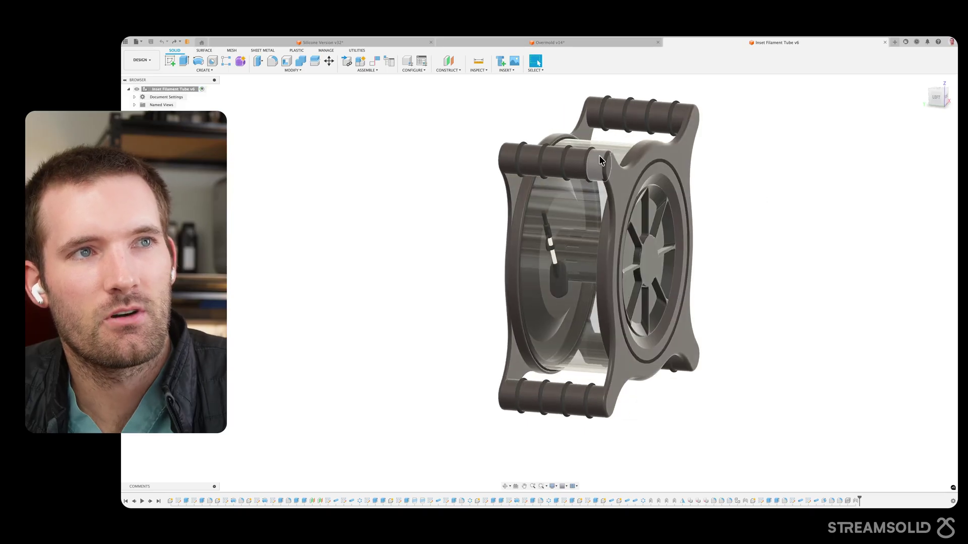
# Redo the hiding of the outer frame and examine the upper group of handle O-rings up close
pyautogui.scroll(5, 590, 161)
pyautogui.press('super+shift+z')
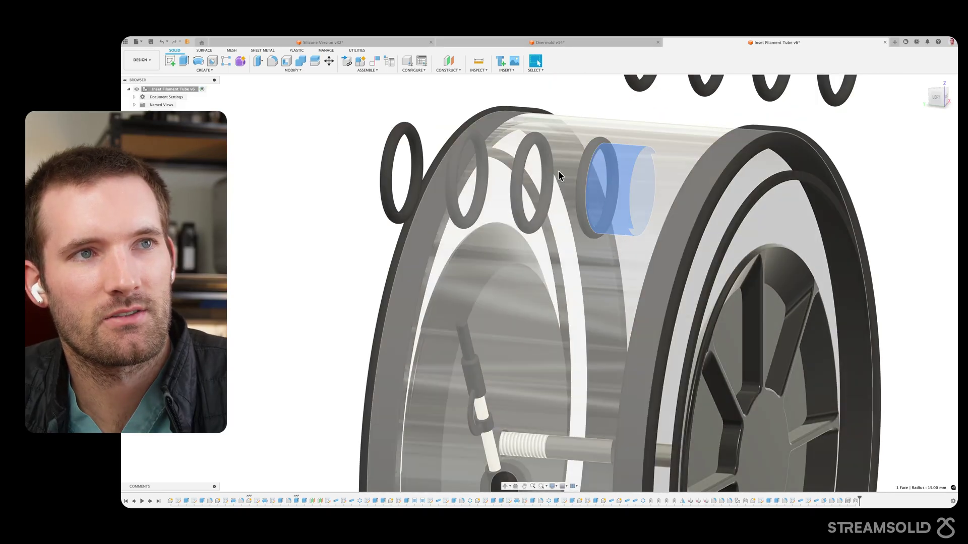
pyautogui.scroll(-5, 364, 212)
pyautogui.keyDown('shift'); pyautogui.moveTo(650, 433); pyautogui.dragTo(567, 161, button='middle'); pyautogui.keyUp('shift')
pyautogui.scroll(5, 567, 160)
pyautogui.scroll(5, 519, 111)
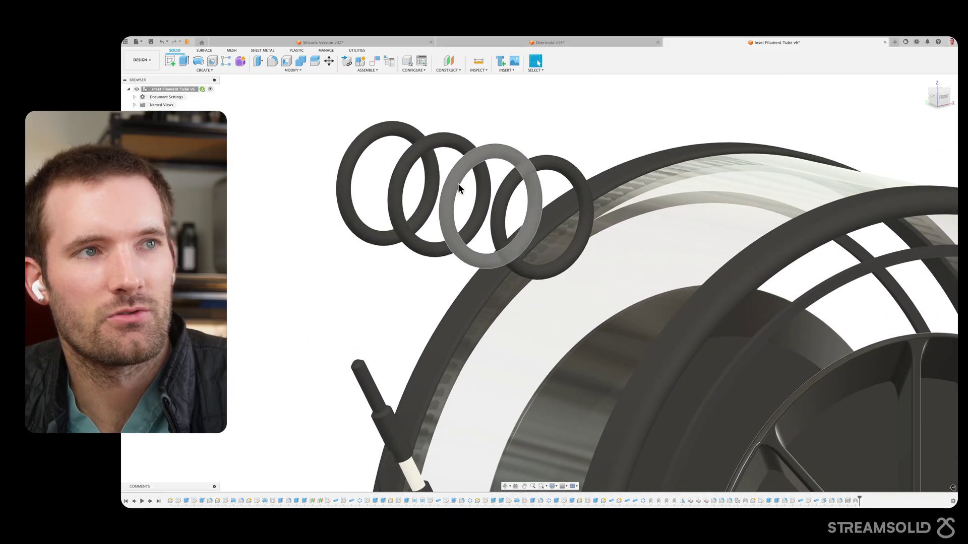
# View all four O-ring groups and the tube gaskets together, and restore the hidden outer frame
pyautogui.scroll(-5, 458, 187)
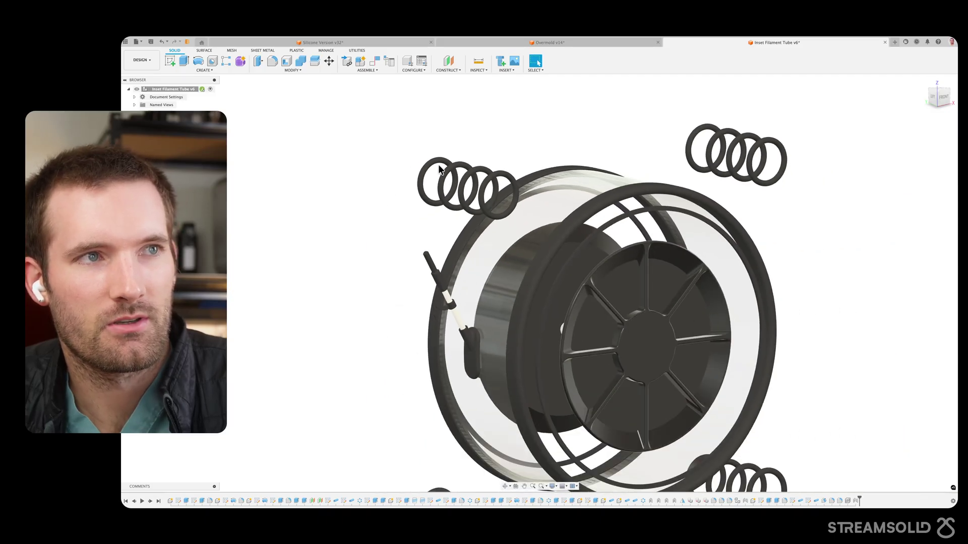
pyautogui.scroll(-3, 739, 183)
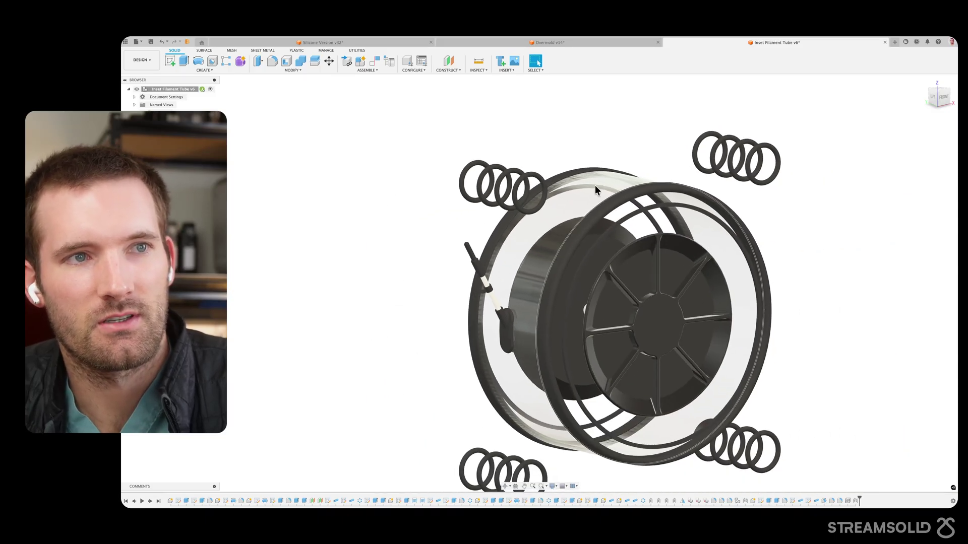
pyautogui.moveTo(456, 242); pyautogui.dragTo(435, 200, button='middle')
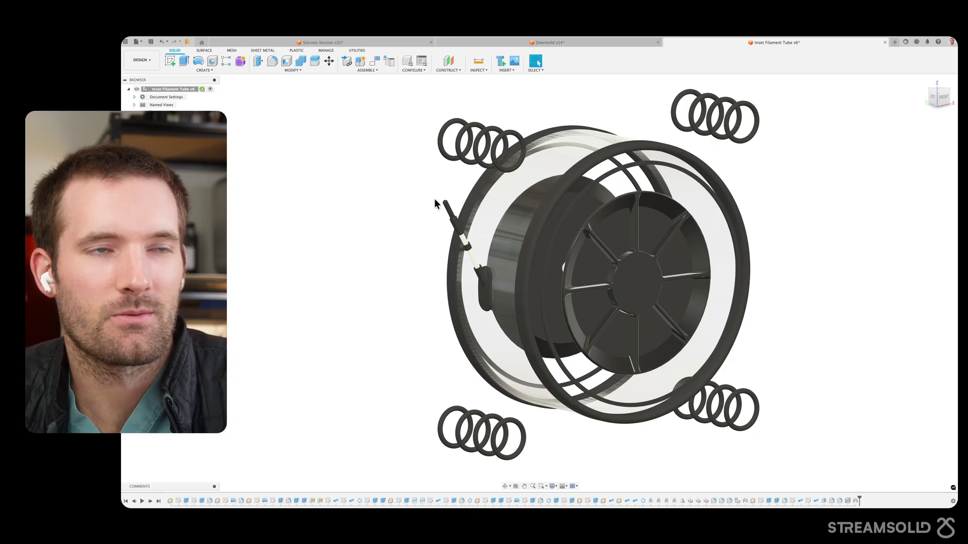
pyautogui.press('super+z')
pyautogui.scroll(-3, 434, 202)
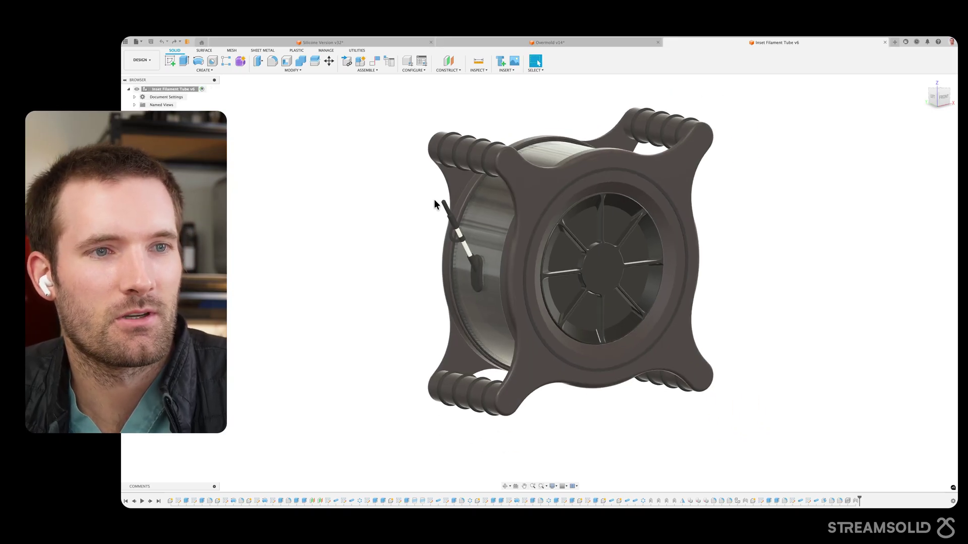
# Examine the capped filament outlet tube and the grommet that holds it in the side of the clear tube
pyautogui.keyDown('shift'); pyautogui.moveTo(372, 235); pyautogui.dragTo(384, 248, button='middle'); pyautogui.keyUp('shift')
pyautogui.scroll(10, 459, 251)
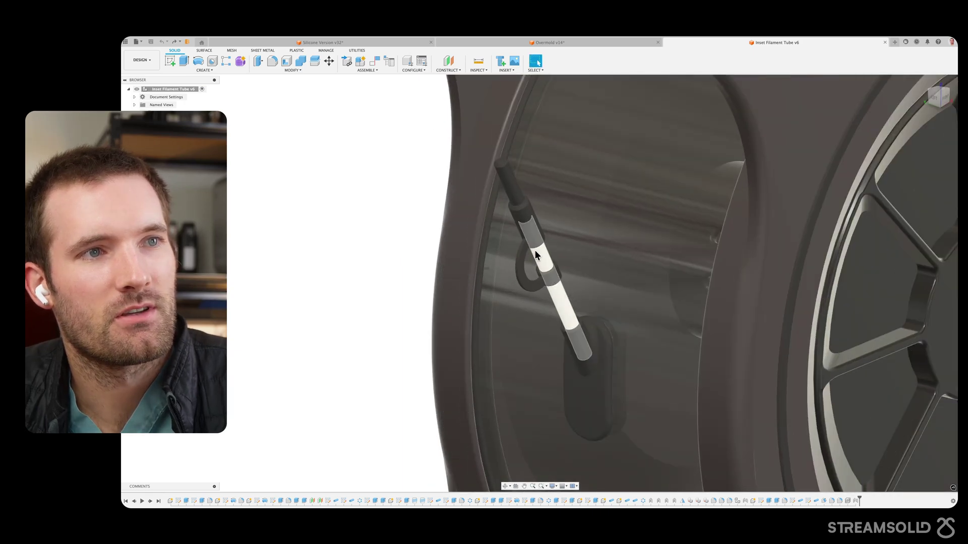
pyautogui.keyDown('shift'); pyautogui.moveTo(535, 250); pyautogui.dragTo(507, 257, button='middle'); pyautogui.keyUp('shift')
pyautogui.scroll(5, 508, 257)
pyautogui.scroll(-5, 531, 305)
pyautogui.scroll(-3, 536, 244)
pyautogui.keyDown('shift'); pyautogui.moveTo(521, 226); pyautogui.dragTo(529, 222, button='middle'); pyautogui.keyUp('shift')
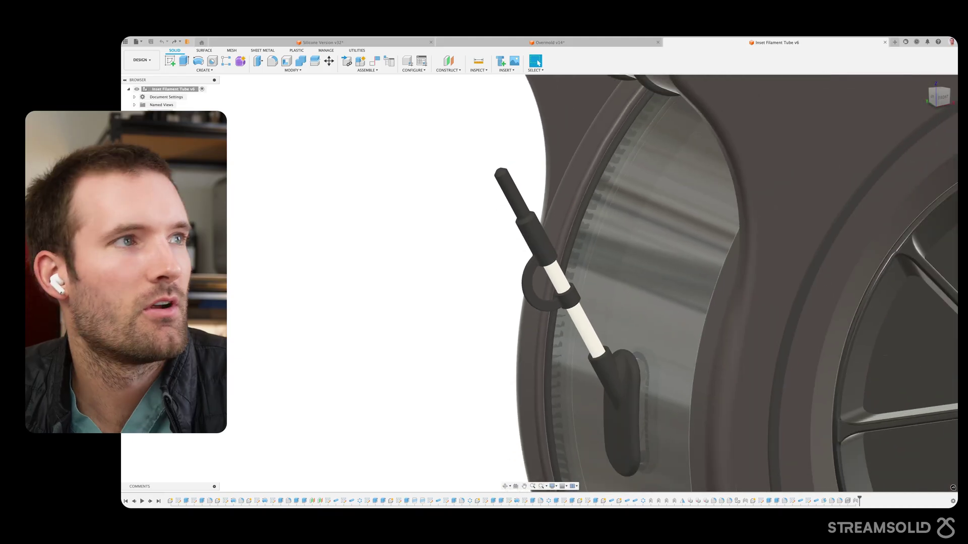
pyautogui.keyDown('shift'); pyautogui.moveTo(486, 268); pyautogui.dragTo(484, 240, button='middle'); pyautogui.keyUp('shift')
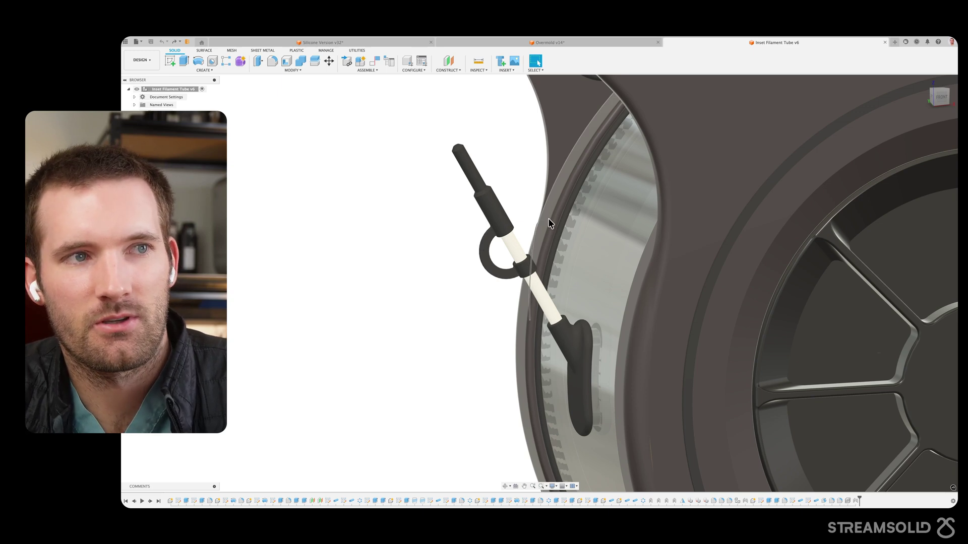
pyautogui.scroll(-5, 444, 359)
pyautogui.moveTo(444, 359); pyautogui.dragTo(464, 310, button='middle')
pyautogui.scroll(-4, 464, 310)
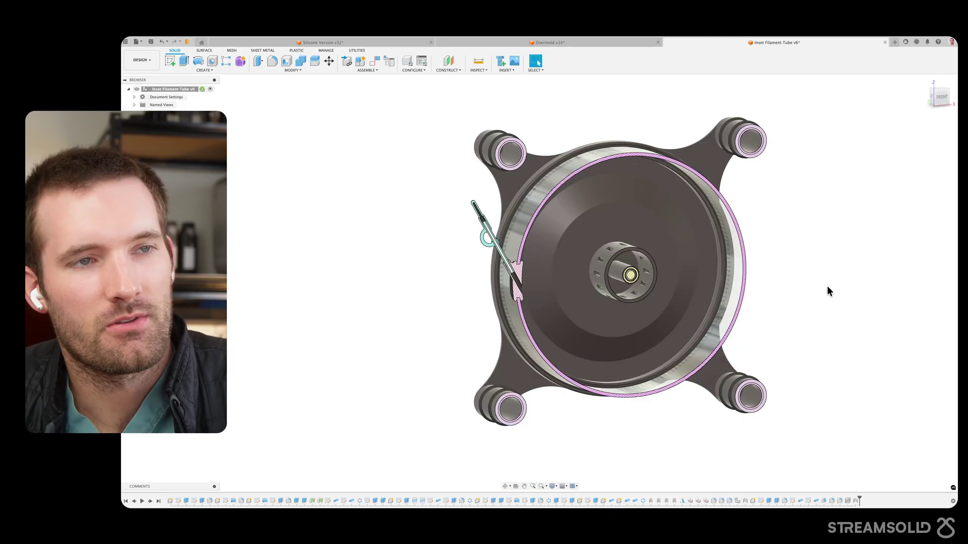
# Inspect the cross-section of the grommet where the filament tube passes through the clear tube wall
pyautogui.keyDown('shift'); pyautogui.moveTo(825, 282); pyautogui.dragTo(737, 251, button='middle'); pyautogui.keyUp('shift')
pyautogui.scroll(3, 549, 230)
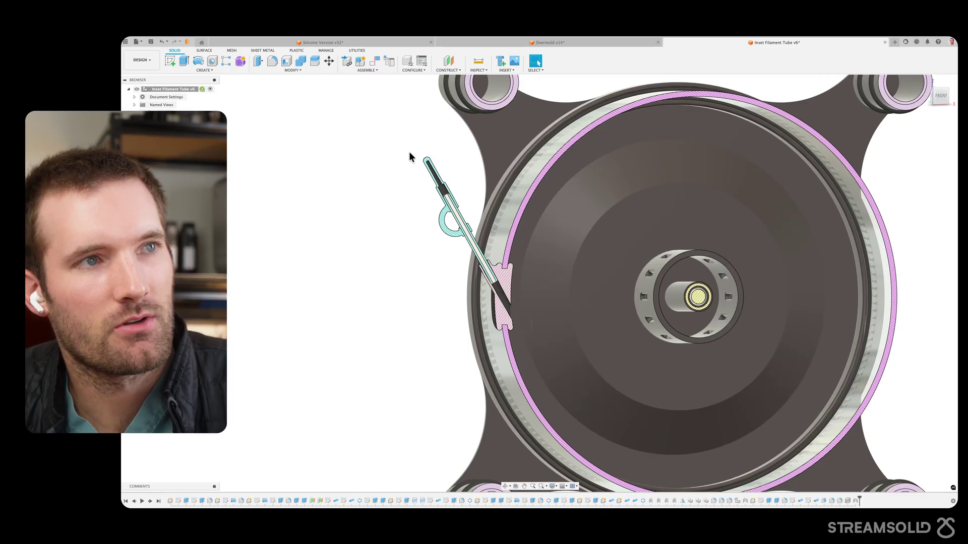
pyautogui.scroll(5, 512, 307)
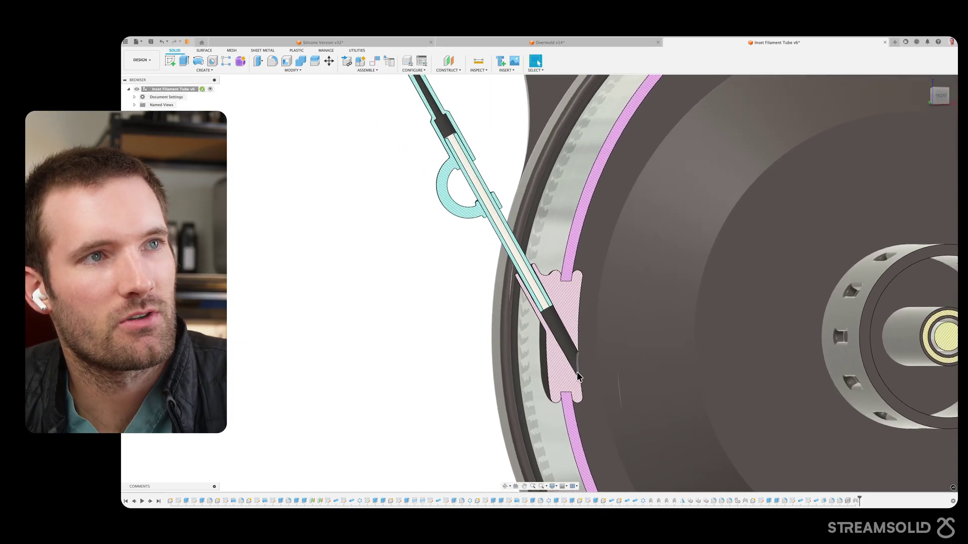
pyautogui.scroll(-4, 576, 374)
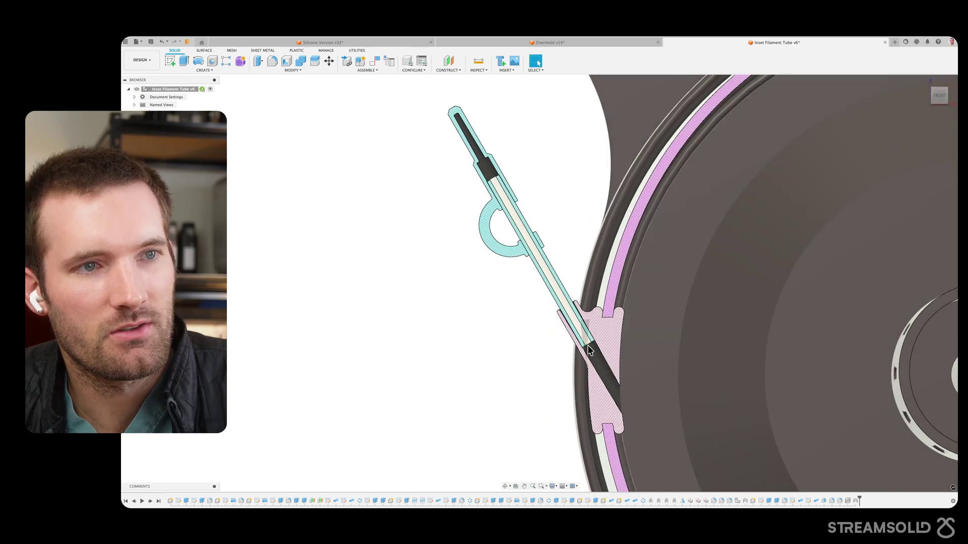
pyautogui.keyDown('shift'); pyautogui.moveTo(624, 353); pyautogui.dragTo(611, 326, button='middle'); pyautogui.keyUp('shift')
pyautogui.keyDown('shift'); pyautogui.moveTo(638, 394); pyautogui.dragTo(604, 344, button='middle'); pyautogui.keyUp('shift')
pyautogui.scroll(3, 604, 341)
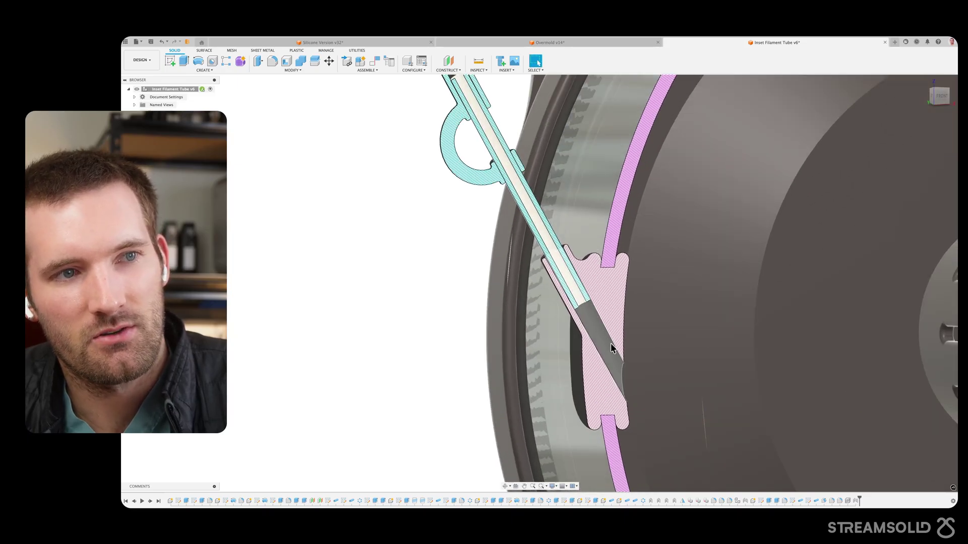
pyautogui.scroll(2, 616, 357)
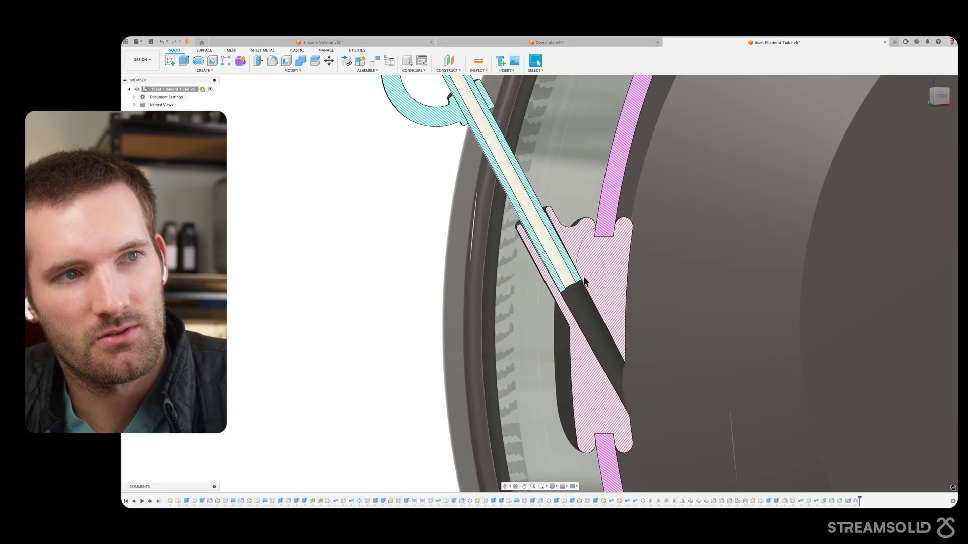
pyautogui.scroll(-1, 586, 328)
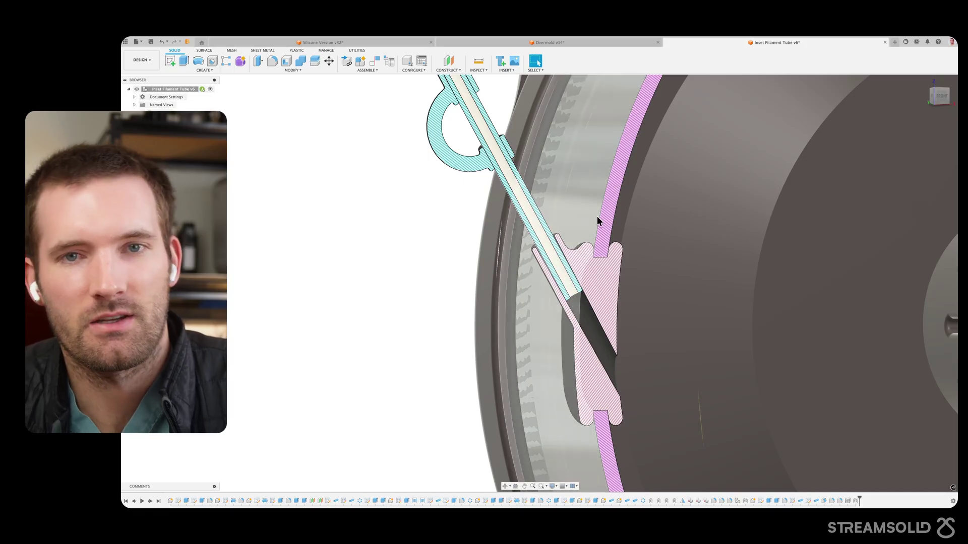
pyautogui.moveTo(582, 258); pyautogui.dragTo(646, 365, button='middle')
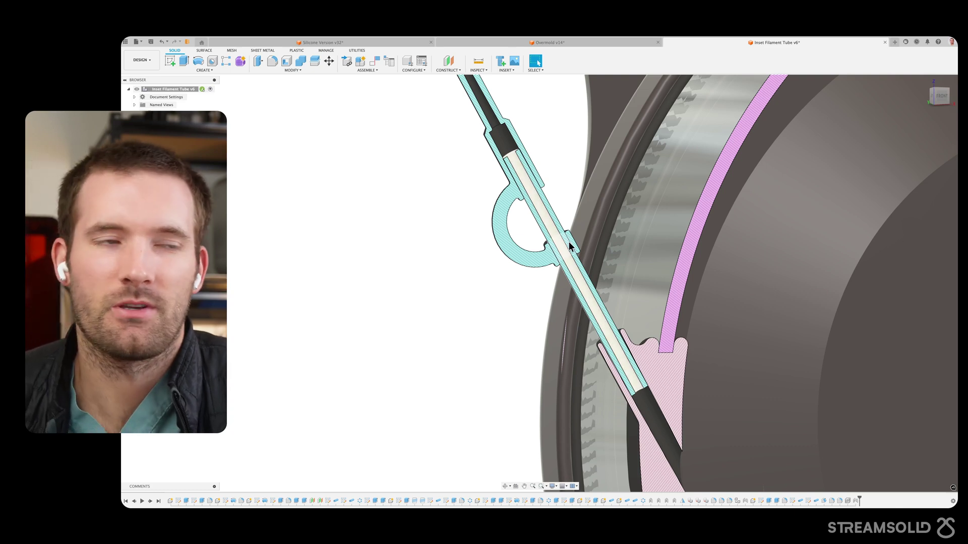
# Inspect the cross-section of the filament tube's tip, tapered cap and ring-shaped tether up close
pyautogui.scroll(-1, 553, 254)
pyautogui.scroll(-3, 554, 253)
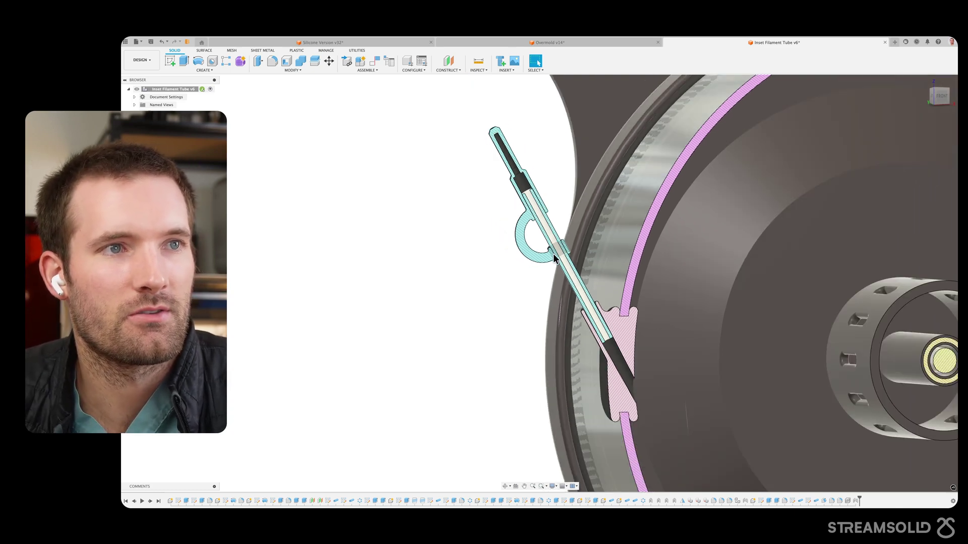
pyautogui.scroll(3, 544, 262)
pyautogui.scroll(2, 538, 270)
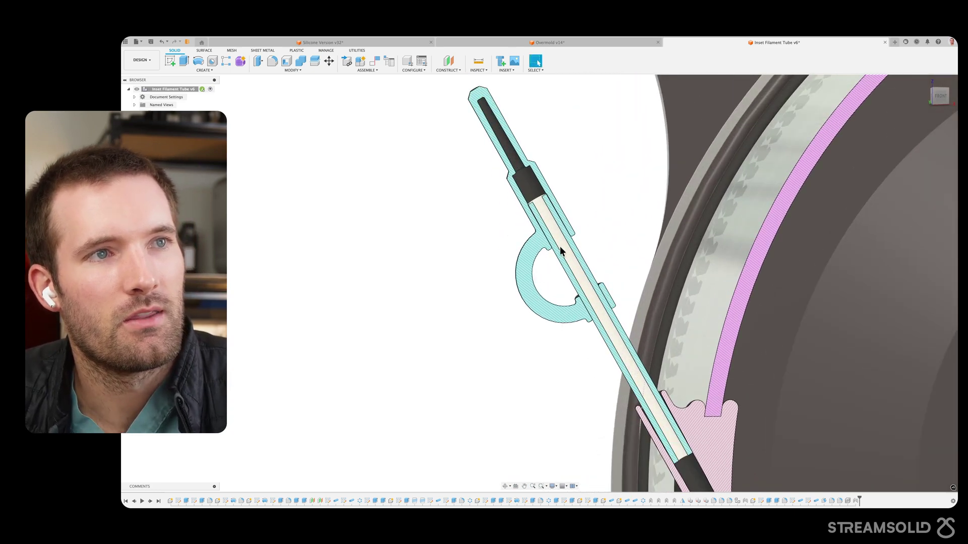
pyautogui.moveTo(552, 246); pyautogui.dragTo(592, 307, button='middle')
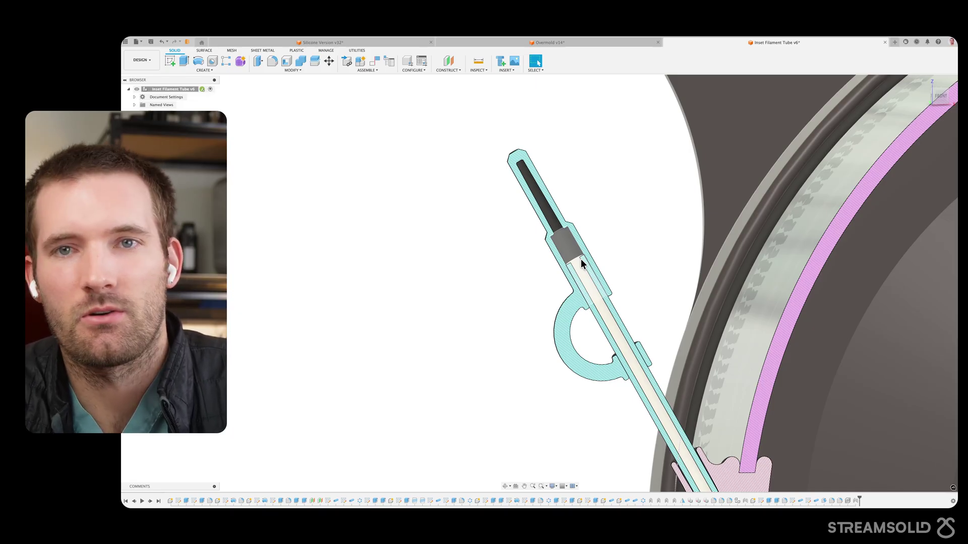
pyautogui.scroll(3, 581, 259)
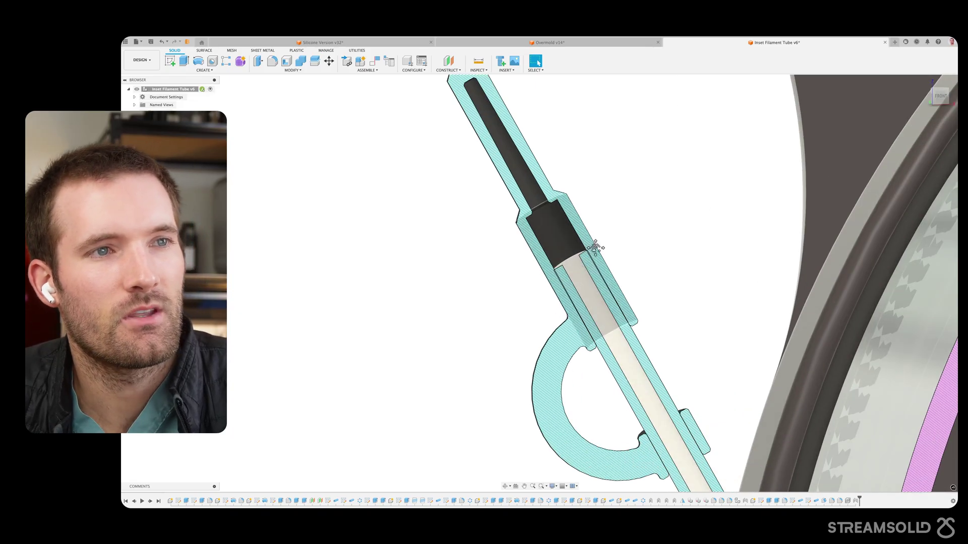
pyautogui.moveTo(595, 248); pyautogui.dragTo(624, 308, button='middle')
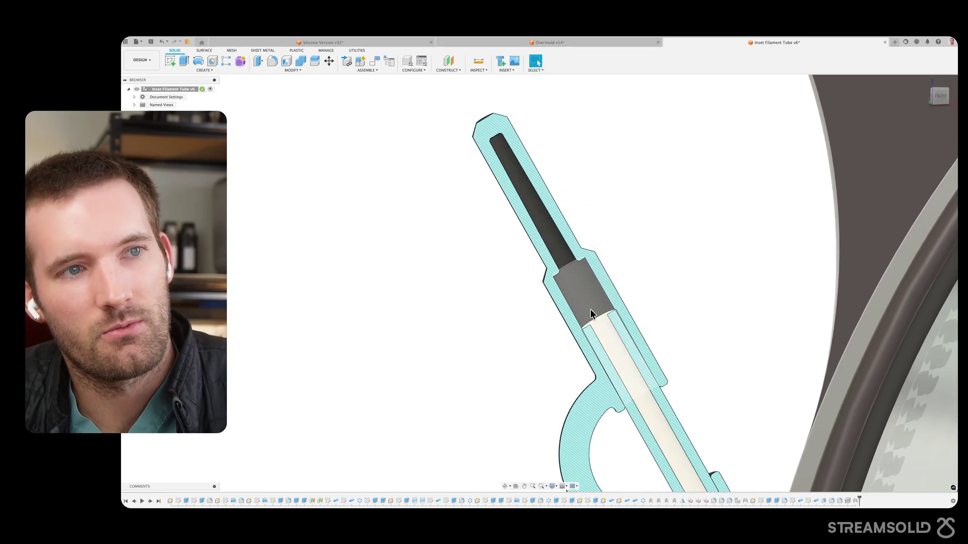
pyautogui.scroll(-1, 543, 237)
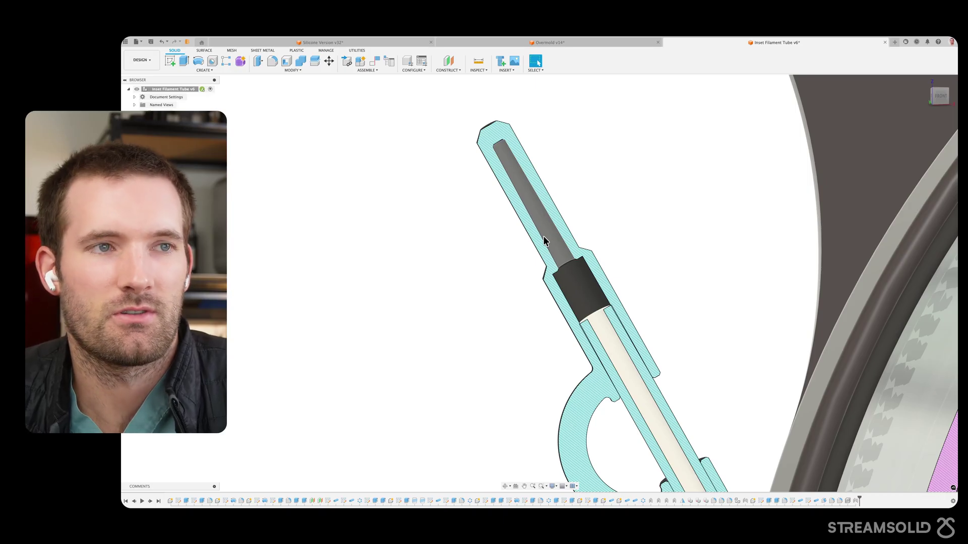
pyautogui.scroll(-1, 544, 236)
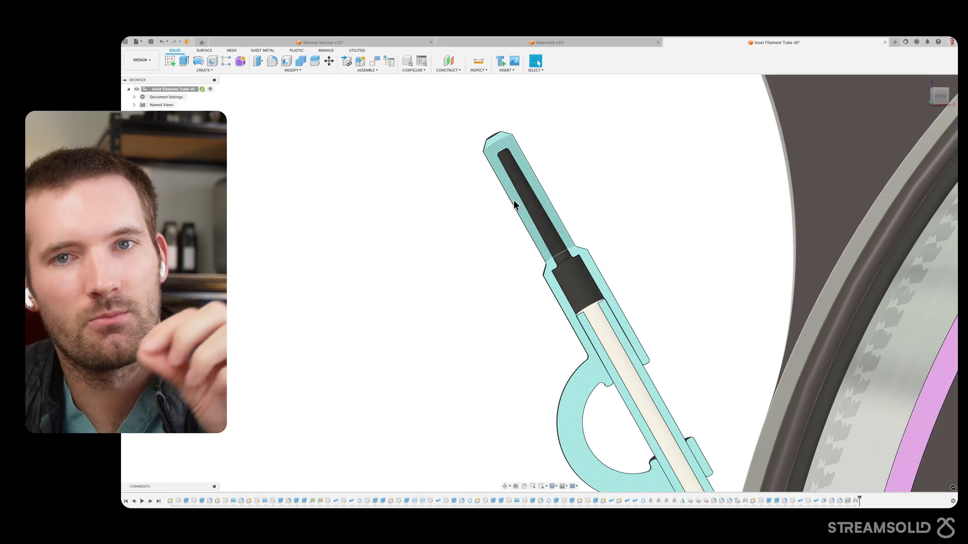
# Turn off the section view and show the spool holder from its open side with the central hub
pyautogui.scroll(-6, 579, 318)
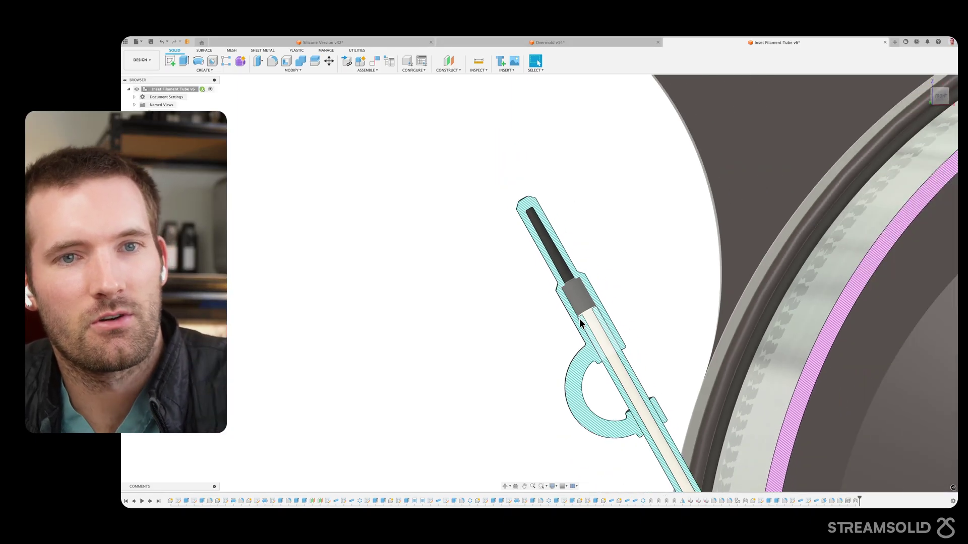
pyautogui.scroll(-5, 622, 315)
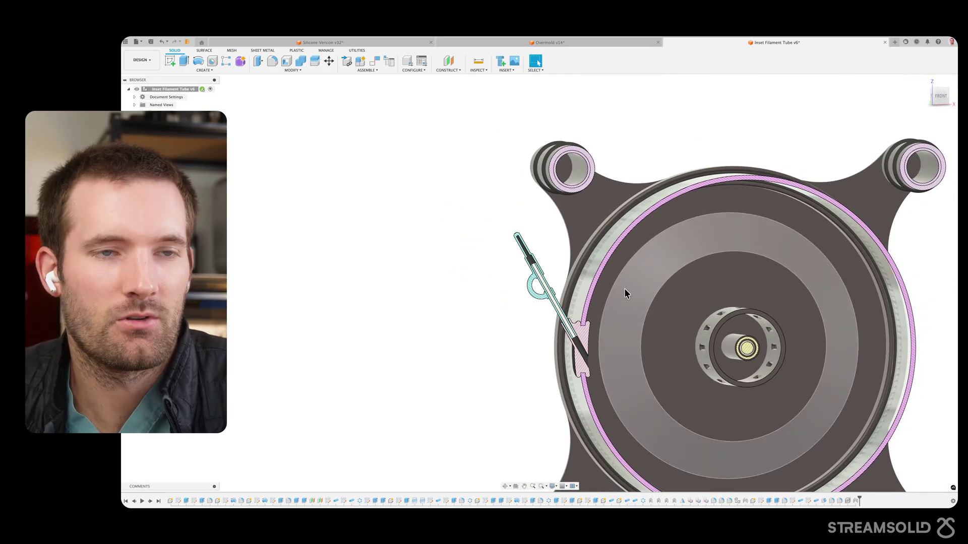
pyautogui.scroll(-1, 618, 306)
pyautogui.scroll(2, 612, 308)
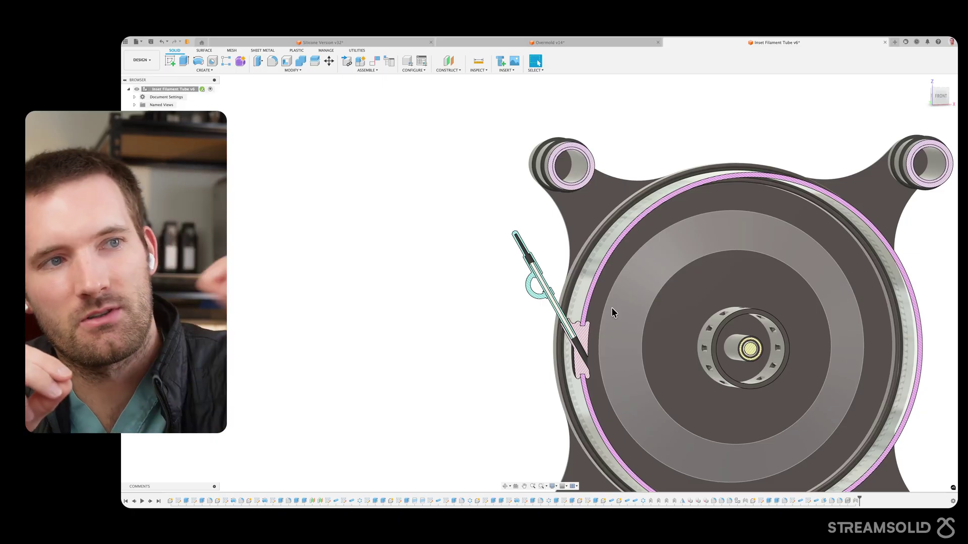
pyautogui.scroll(-5, 611, 307)
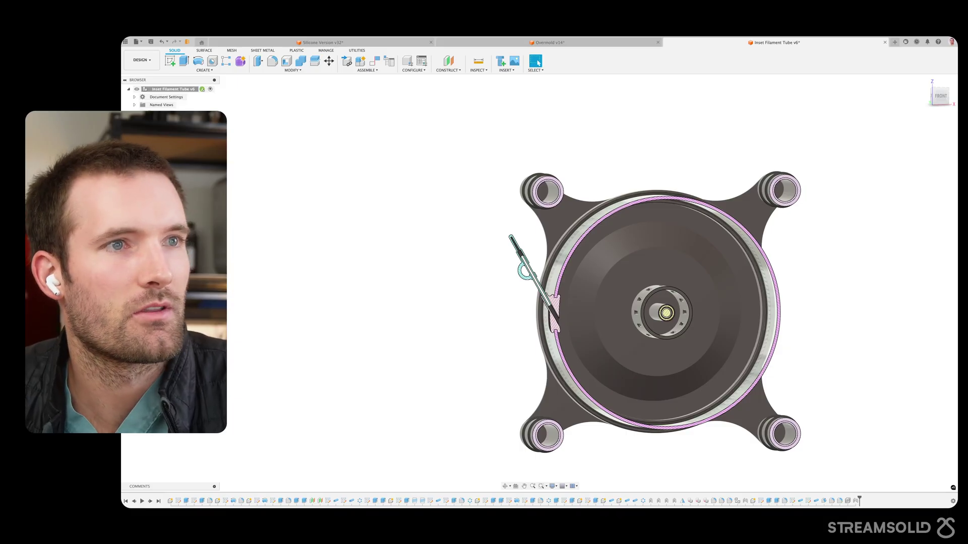
pyautogui.click(142, 121)
pyautogui.keyDown('shift'); pyautogui.moveTo(245, 318); pyautogui.dragTo(343, 331, button='middle'); pyautogui.keyUp('shift')
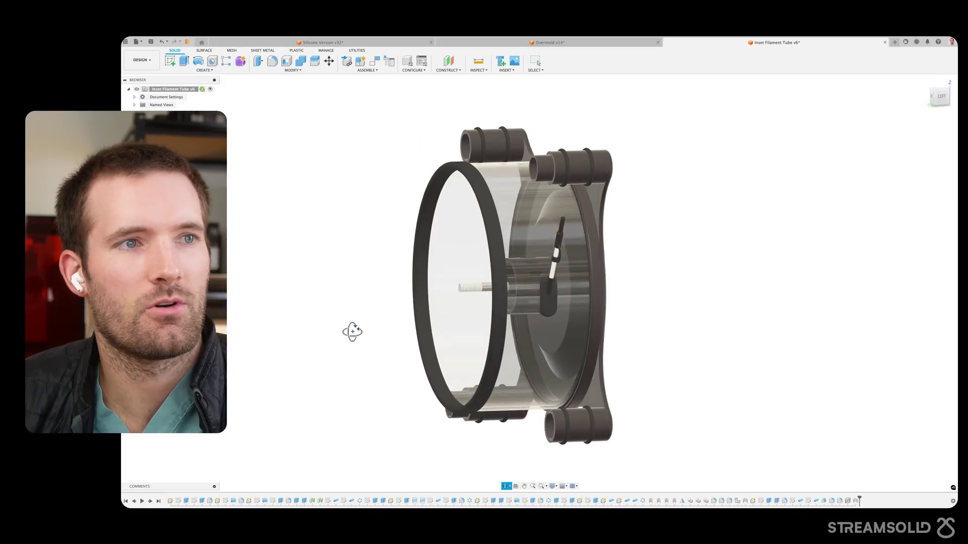
pyautogui.keyDown('shift'); pyautogui.moveTo(353, 332); pyautogui.dragTo(373, 337, button='middle'); pyautogui.keyUp('shift')
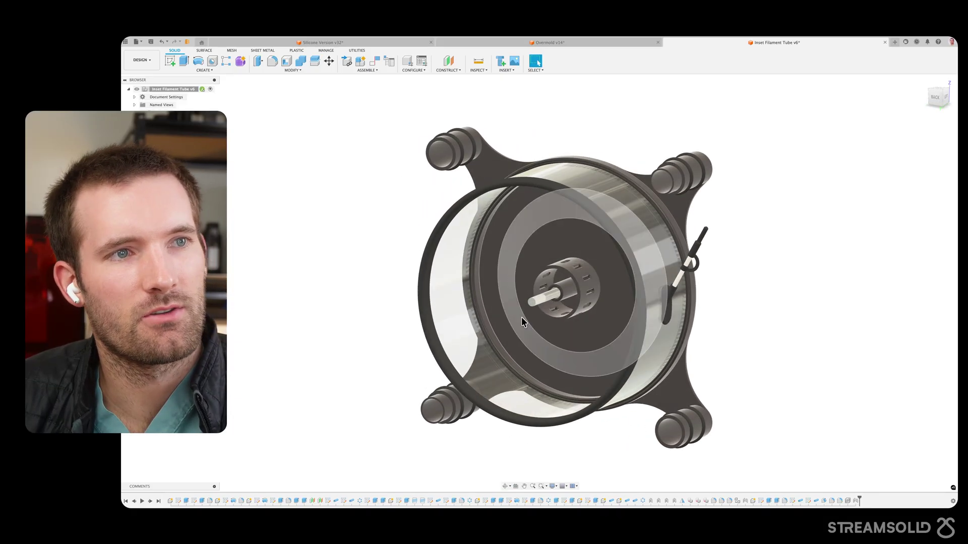
# Examine the slotted central hub, threaded rod and the small seal on the rod's sleeve
pyautogui.scroll(10, 557, 325)
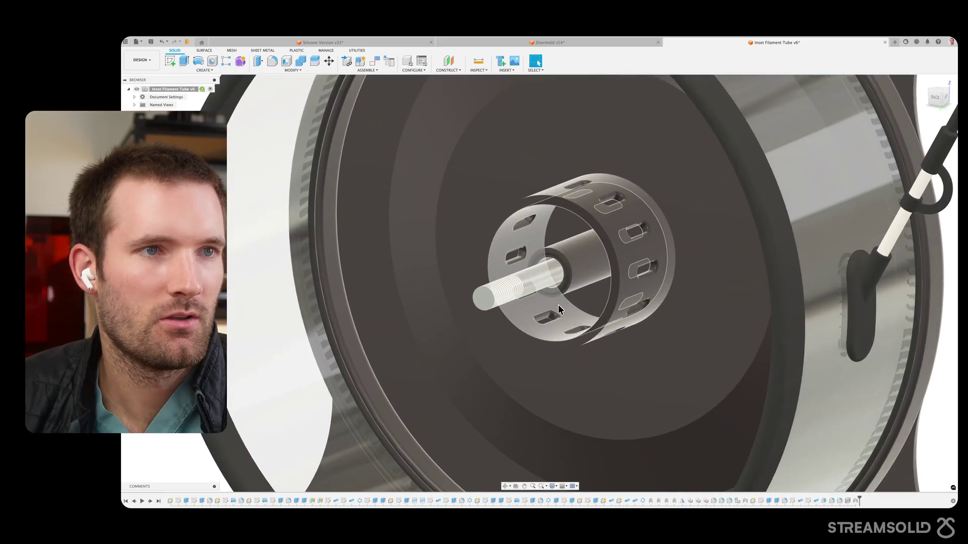
pyautogui.scroll(-10, 552, 305)
pyautogui.scroll(10, 550, 306)
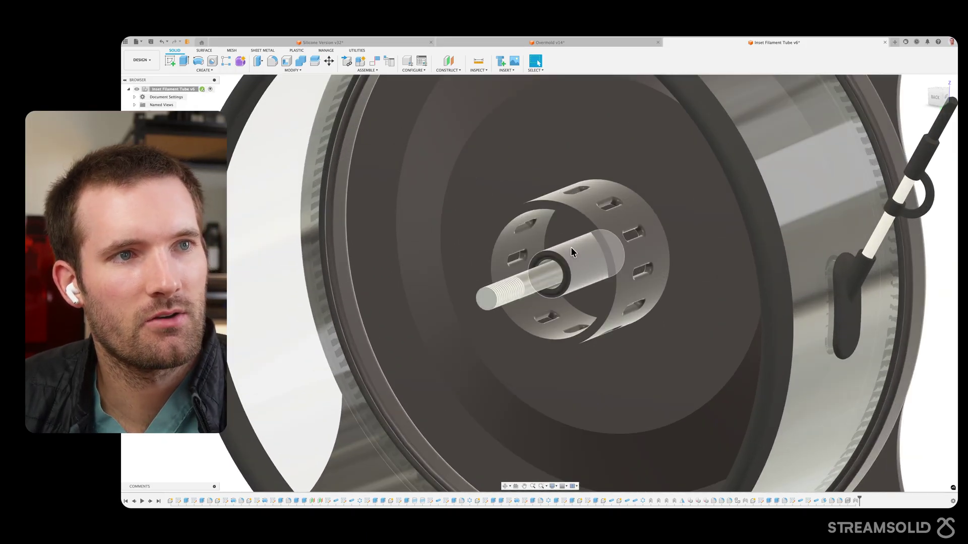
pyautogui.scroll(5, 570, 247)
pyautogui.scroll(-5, 569, 250)
pyautogui.scroll(-3, 568, 250)
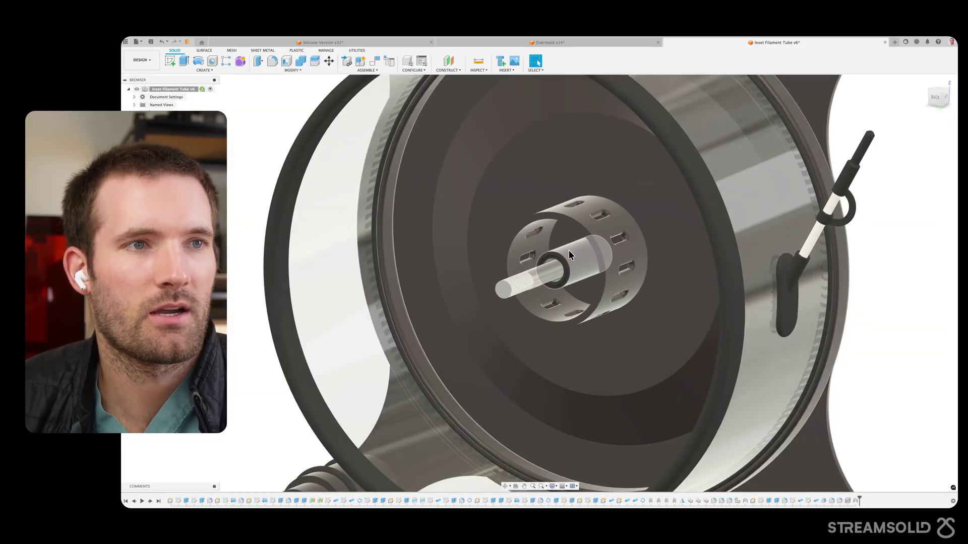
pyautogui.scroll(5, 568, 250)
pyautogui.scroll(-4, 570, 263)
pyautogui.scroll(-3, 576, 265)
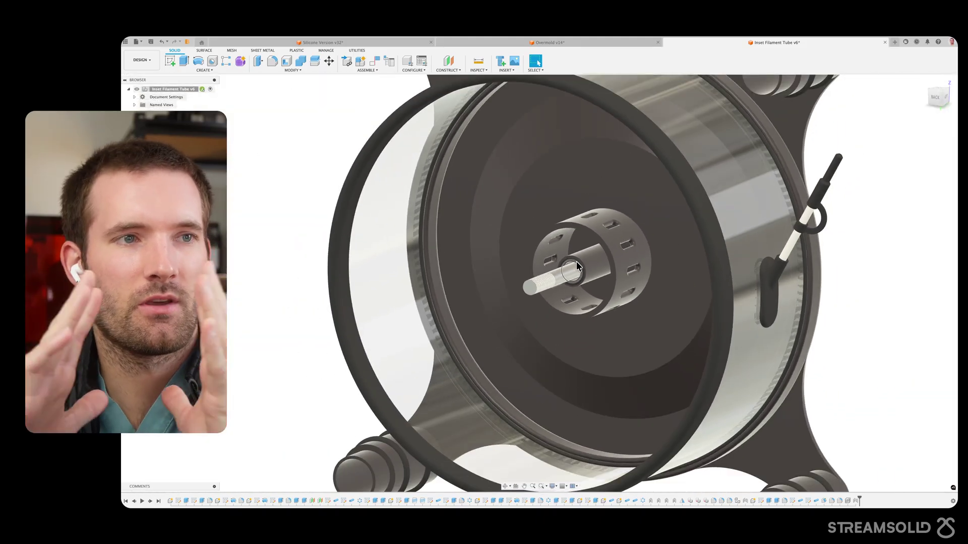
# Hide the eight-spoked part in the centre of the frame's outer face to expose the rod end
pyautogui.scroll(-6, 531, 284)
pyautogui.keyDown('shift'); pyautogui.moveTo(558, 277); pyautogui.dragTo(546, 264, button='middle'); pyautogui.keyUp('shift')
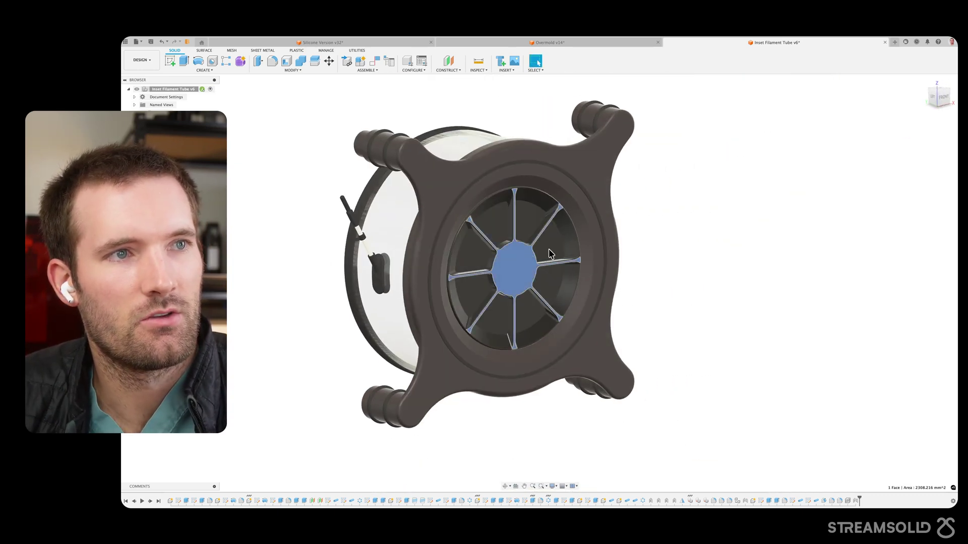
pyautogui.click(547, 265)
pyautogui.press('v')
pyautogui.click(679, 255)
pyautogui.keyDown('shift'); pyautogui.moveTo(644, 284); pyautogui.dragTo(660, 281, button='middle'); pyautogui.keyUp('shift')
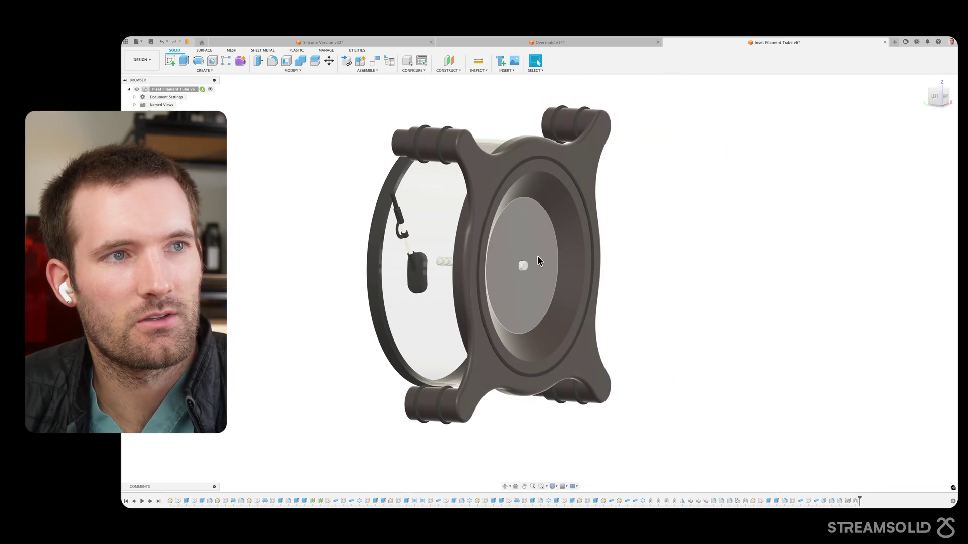
# Examine the ring seal around the threaded rod at the end of the hub's inner sleeve up close
pyautogui.keyDown('shift'); pyautogui.moveTo(529, 283); pyautogui.dragTo(547, 271, button='middle'); pyautogui.keyUp('shift')
pyautogui.scroll(5, 549, 269)
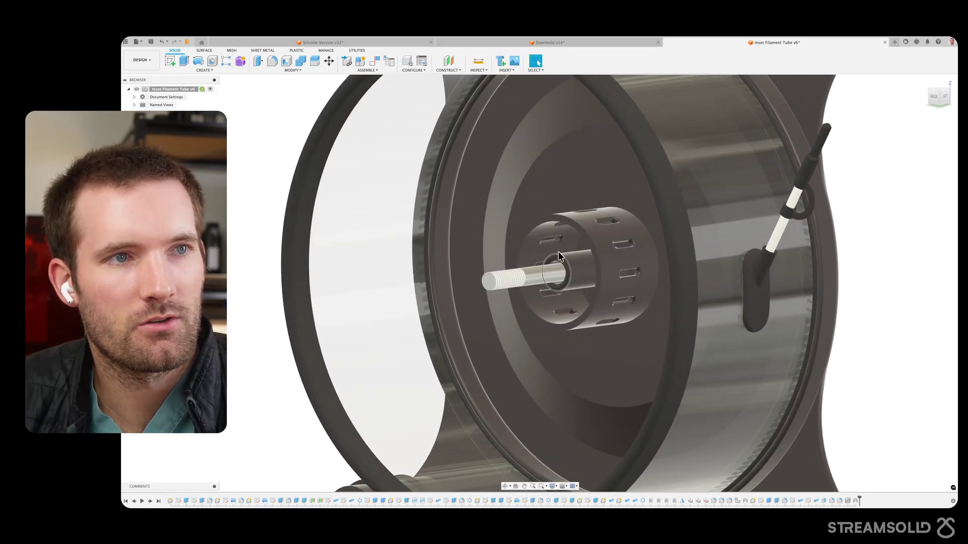
pyautogui.scroll(3, 555, 267)
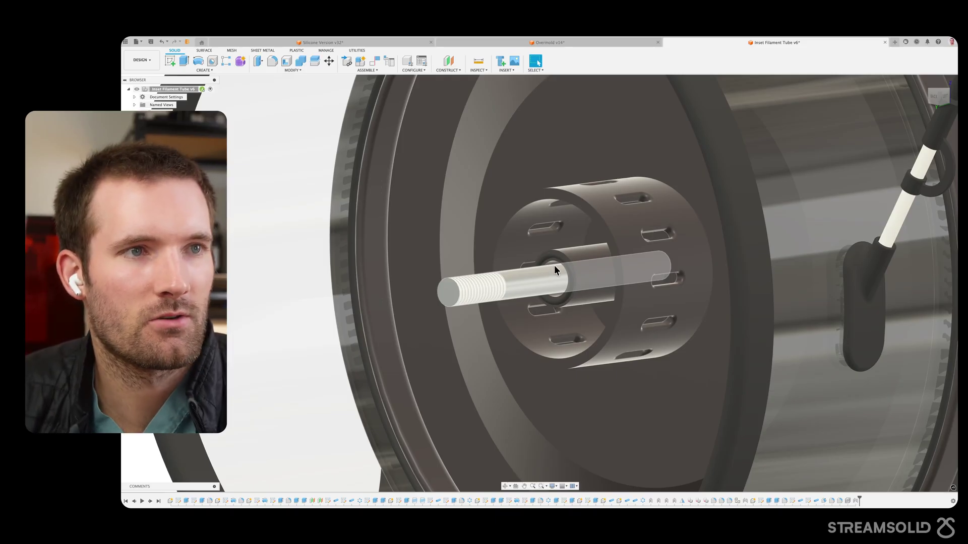
pyautogui.scroll(4, 547, 264)
pyautogui.scroll(-3, 547, 261)
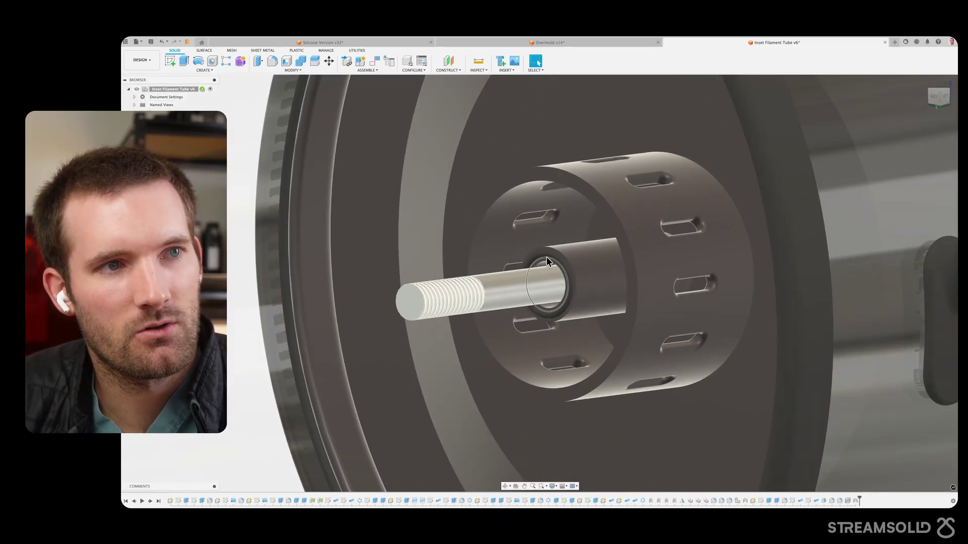
pyautogui.scroll(1, 558, 262)
pyautogui.scroll(2, 556, 258)
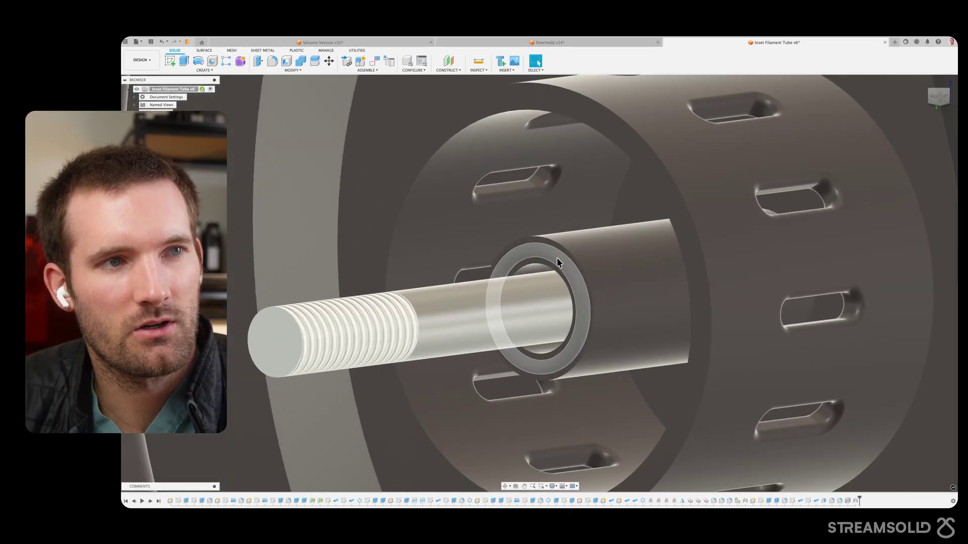
pyautogui.scroll(-5, 546, 256)
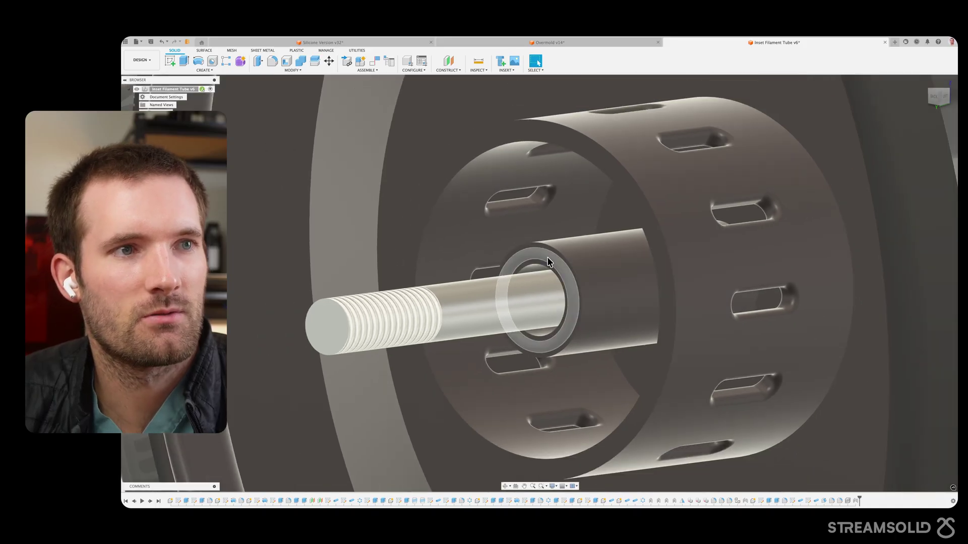
# Restore the hidden eight-spoked part in the centre of the frame's outer face
pyautogui.scroll(-2, 546, 257)
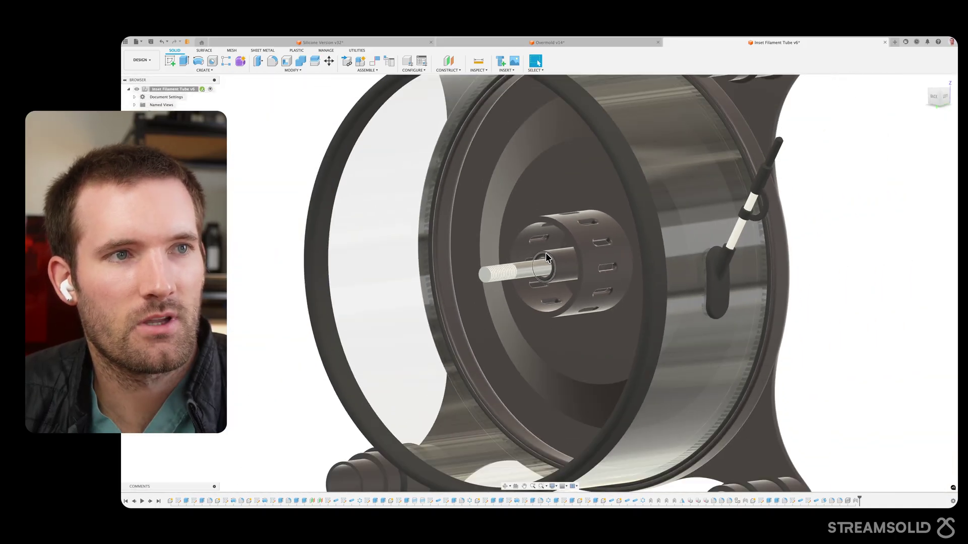
pyautogui.scroll(-2, 547, 256)
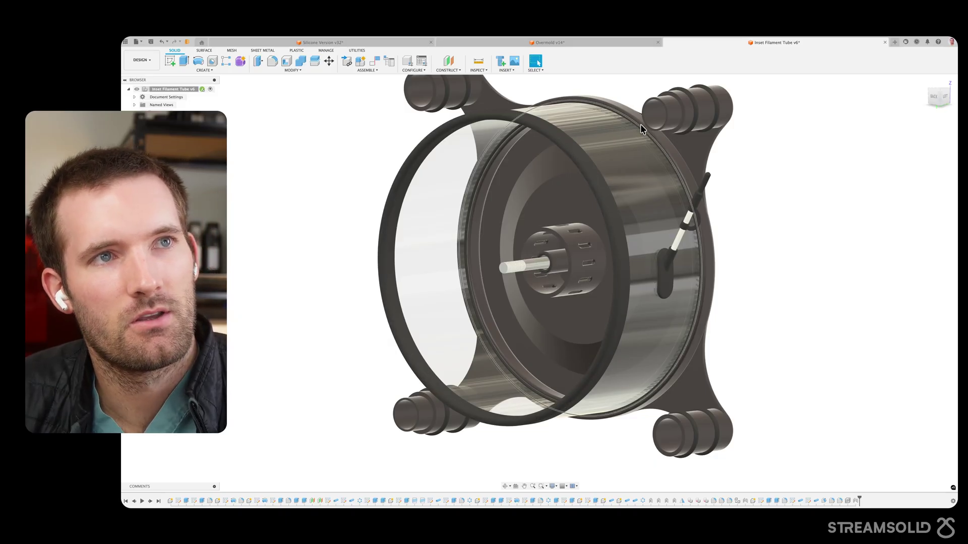
pyautogui.scroll(-1, 591, 261)
pyautogui.keyDown('shift'); pyautogui.moveTo(591, 261); pyautogui.dragTo(498, 247, button='middle'); pyautogui.keyUp('shift')
pyautogui.scroll(4, 498, 247)
pyautogui.scroll(-1, 512, 265)
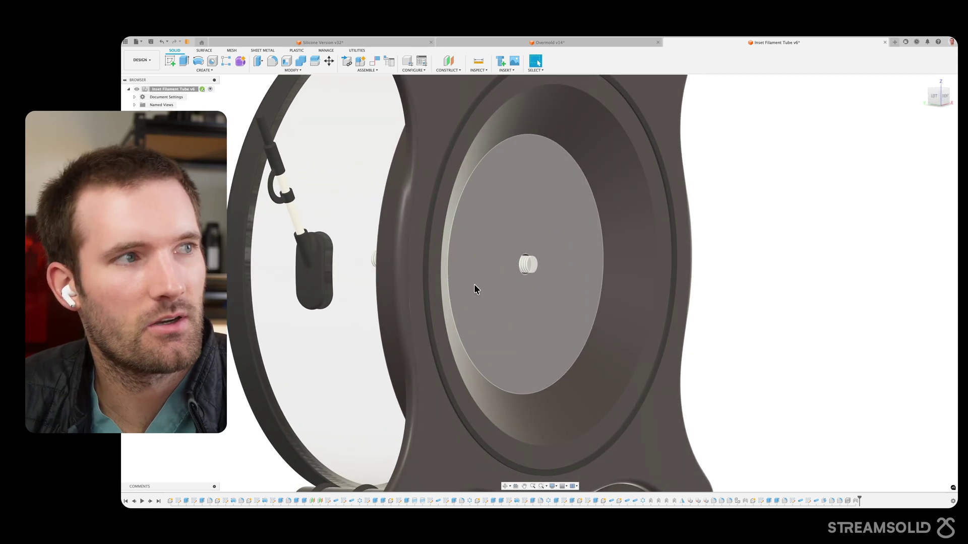
pyautogui.press('super+z')
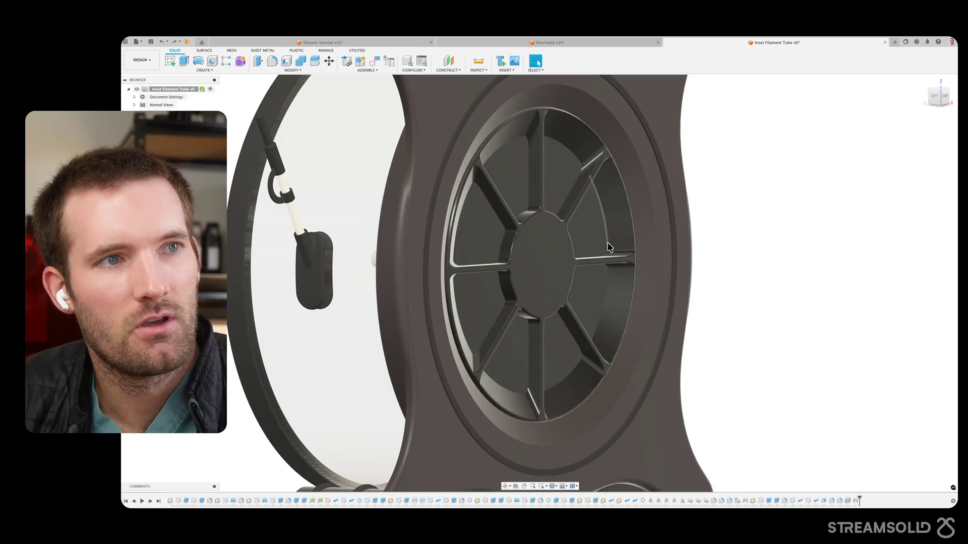
# Examine the ring seal where the threaded rod enters the inner sleeve of the slotted hub
pyautogui.keyDown('shift'); pyautogui.moveTo(545, 259); pyautogui.dragTo(573, 260, button='middle'); pyautogui.keyUp('shift')
pyautogui.scroll(3, 575, 257)
pyautogui.scroll(5, 575, 246)
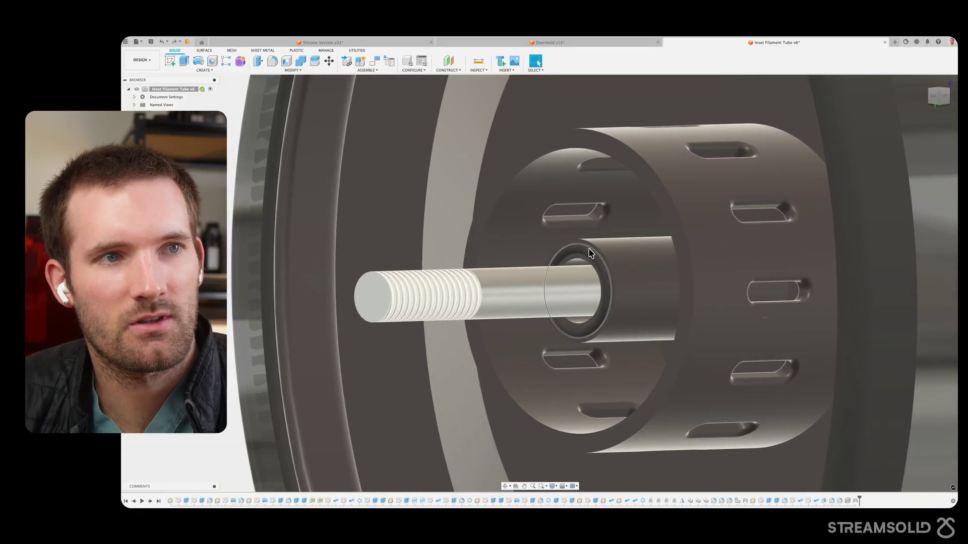
pyautogui.scroll(-1, 593, 261)
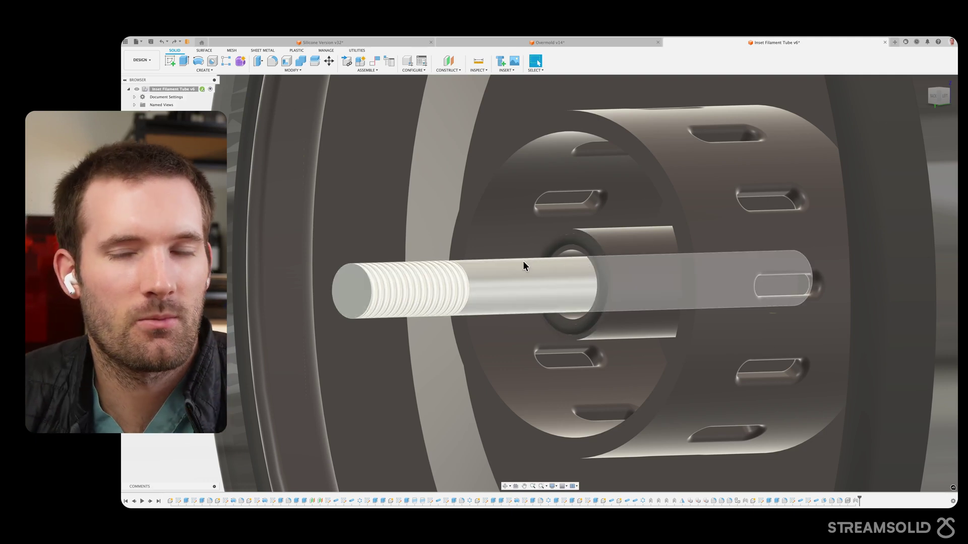
pyautogui.scroll(-10, 521, 275)
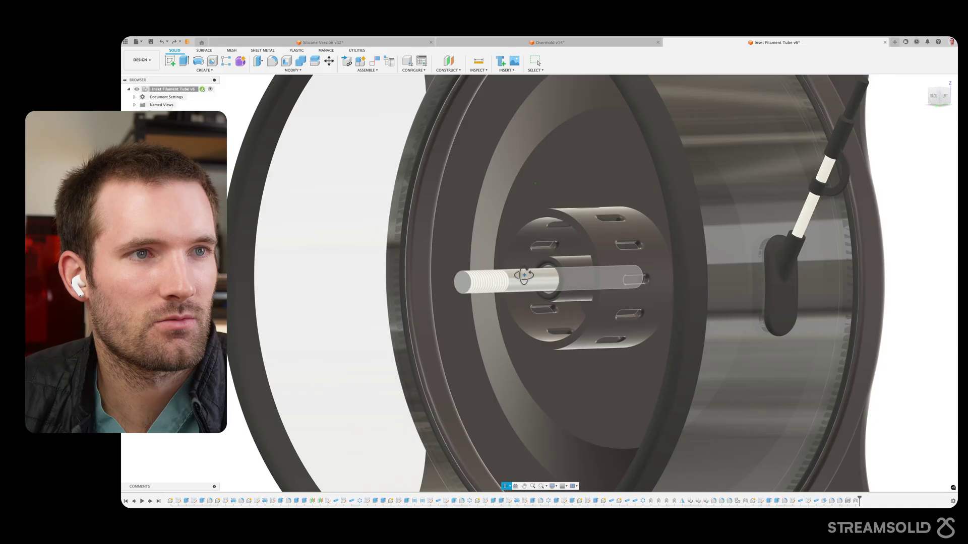
pyautogui.keyDown('shift'); pyautogui.moveTo(525, 275); pyautogui.dragTo(643, 244, button='middle'); pyautogui.keyUp('shift')
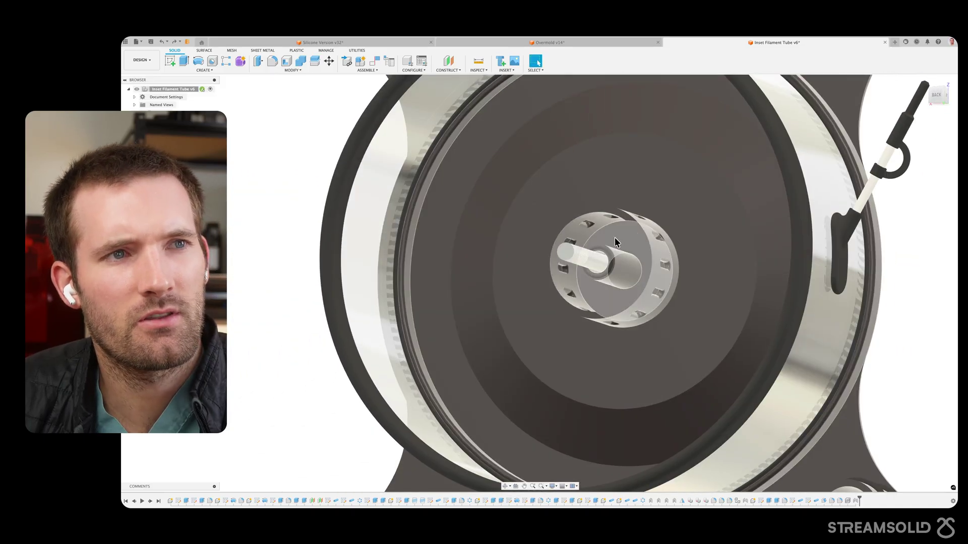
pyautogui.scroll(10, 616, 239)
pyautogui.scroll(-2, 584, 261)
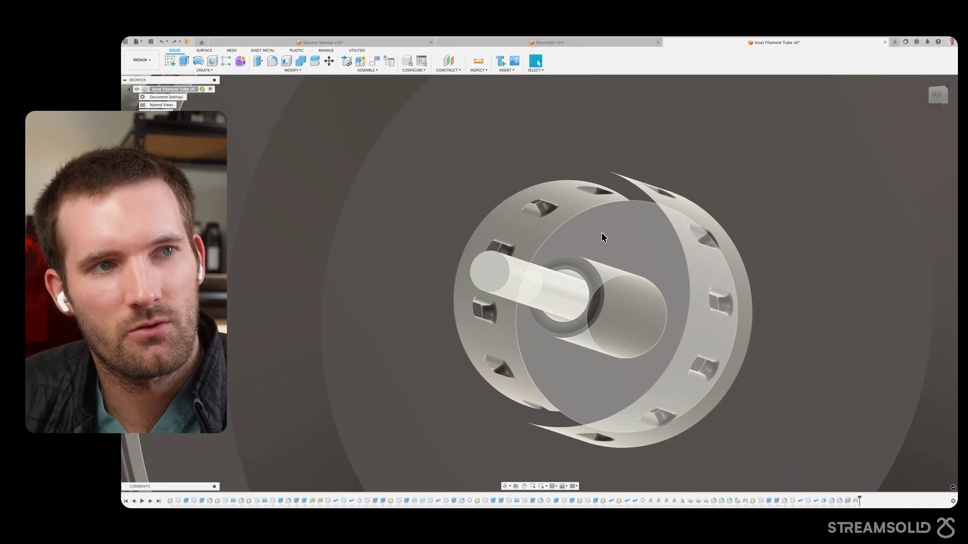
# Examine how the slotted hub and threaded rod sit inside the frame and clear cylinder, from close up and as a whole
pyautogui.scroll(-5, 612, 233)
pyautogui.keyDown('shift'); pyautogui.moveTo(612, 233); pyautogui.dragTo(636, 246, button='middle'); pyautogui.keyUp('shift')
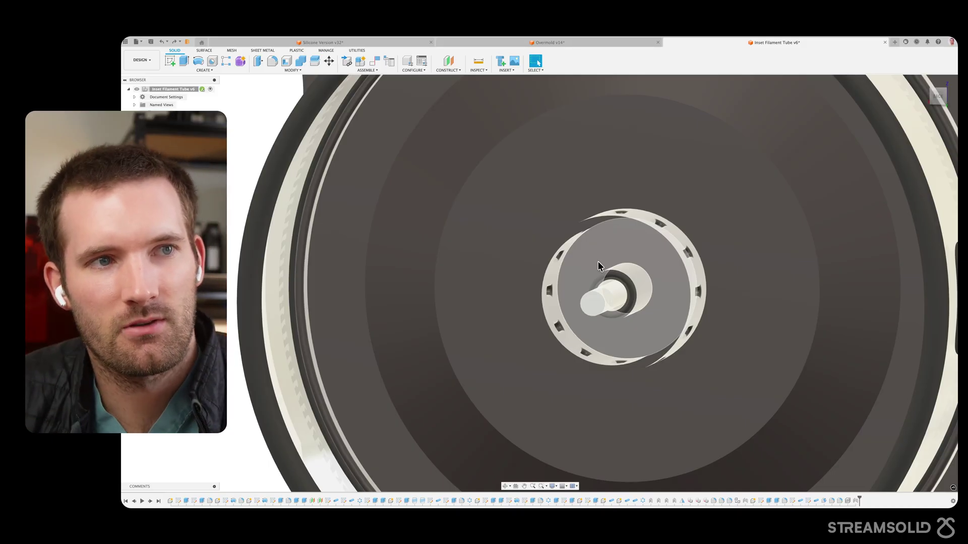
pyautogui.scroll(-2, 639, 335)
pyautogui.scroll(-5, 639, 334)
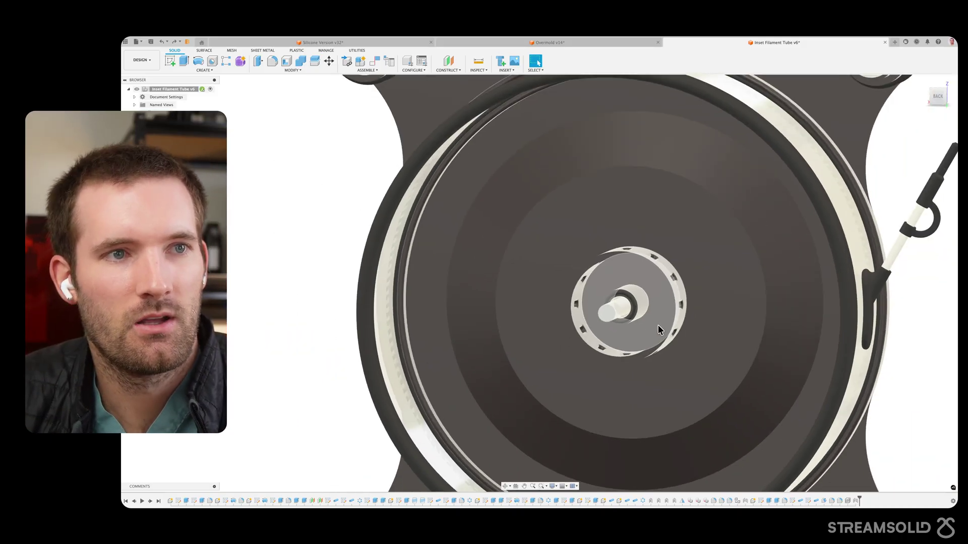
pyautogui.keyDown('shift'); pyautogui.moveTo(639, 335); pyautogui.dragTo(615, 326, button='middle'); pyautogui.keyUp('shift')
pyautogui.scroll(-5, 615, 326)
pyautogui.scroll(6, 620, 295)
pyautogui.scroll(3, 622, 298)
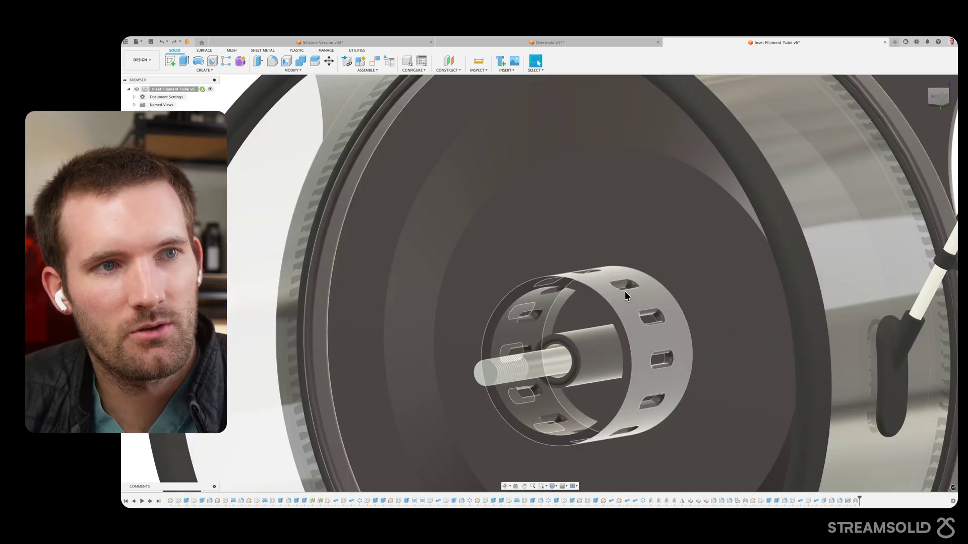
pyautogui.scroll(-8, 622, 314)
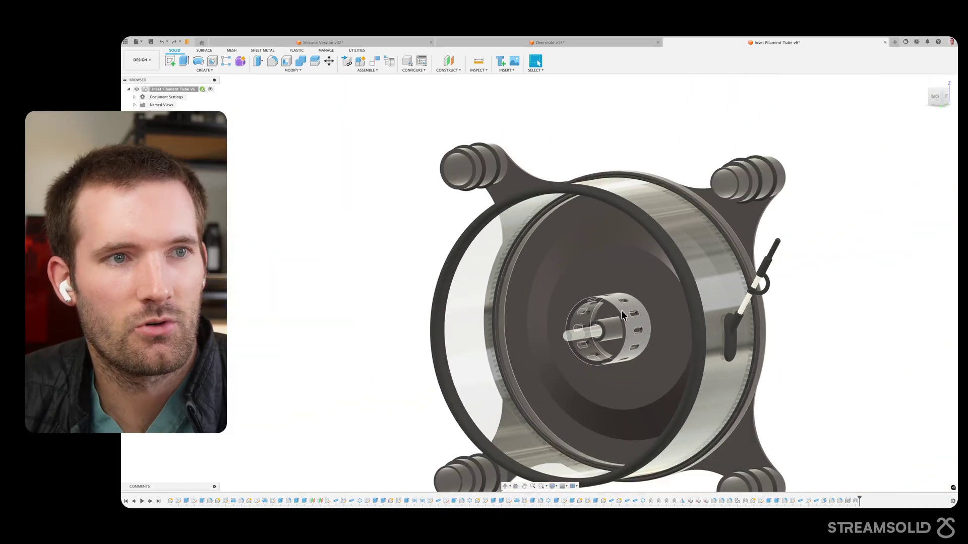
pyautogui.moveTo(637, 320)
pyautogui.keyDown('shift'); pyautogui.mouseDown(button='middle')
pyautogui.moveTo(624, 319)
pyautogui.moveTo(675, 324)
pyautogui.moveTo(656, 301)
pyautogui.moveTo(648, 304)
pyautogui.mouseUp(button='middle'); pyautogui.keyUp('shift')
pyautogui.scroll(-2, 623, 320)
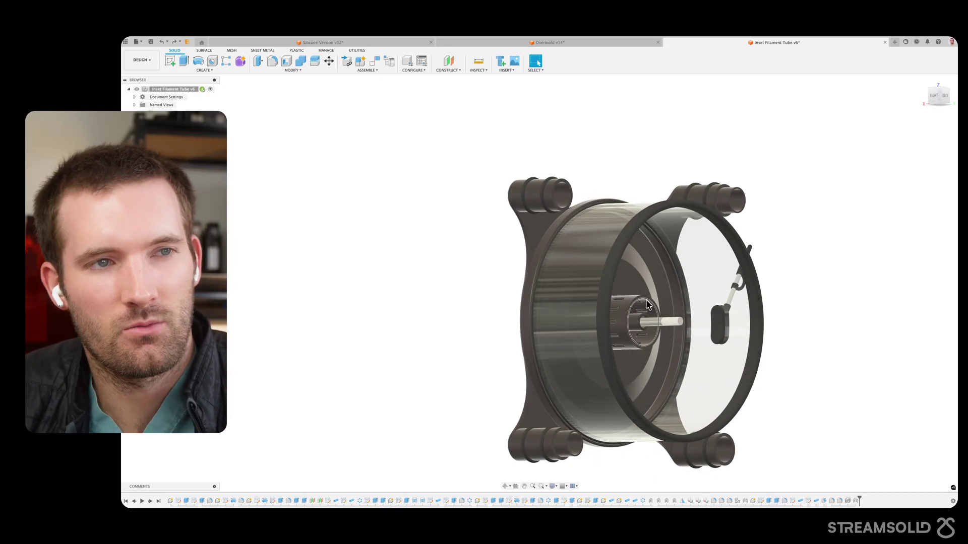
# Hide the large ring seal around the spoked part on the frame's outer face to expose its groove
pyautogui.keyDown('shift'); pyautogui.moveTo(811, 315); pyautogui.dragTo(785, 257, button='middle'); pyautogui.keyUp('shift')
pyautogui.keyDown('shift'); pyautogui.moveTo(832, 280); pyautogui.dragTo(789, 229, button='middle'); pyautogui.keyUp('shift')
pyautogui.scroll(10, 606, 157)
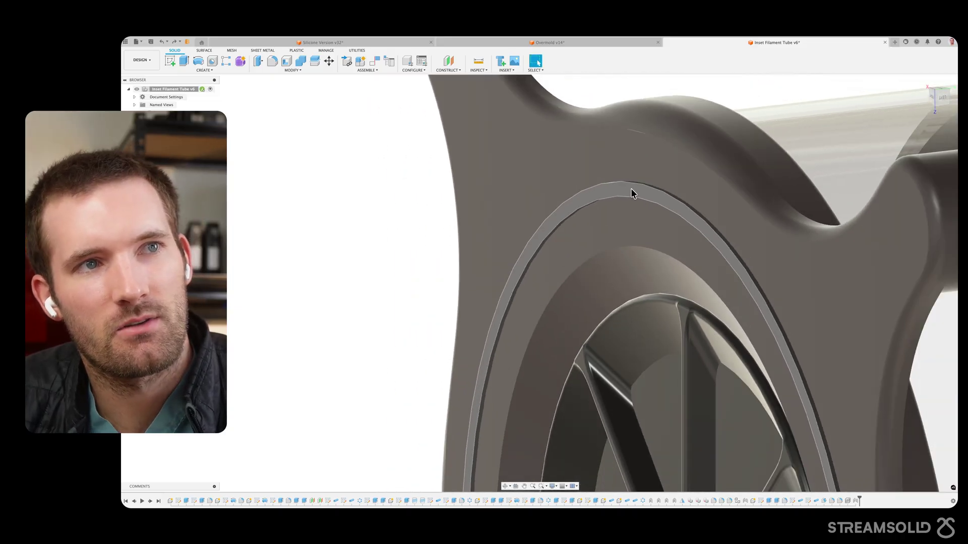
pyautogui.scroll(-8, 631, 188)
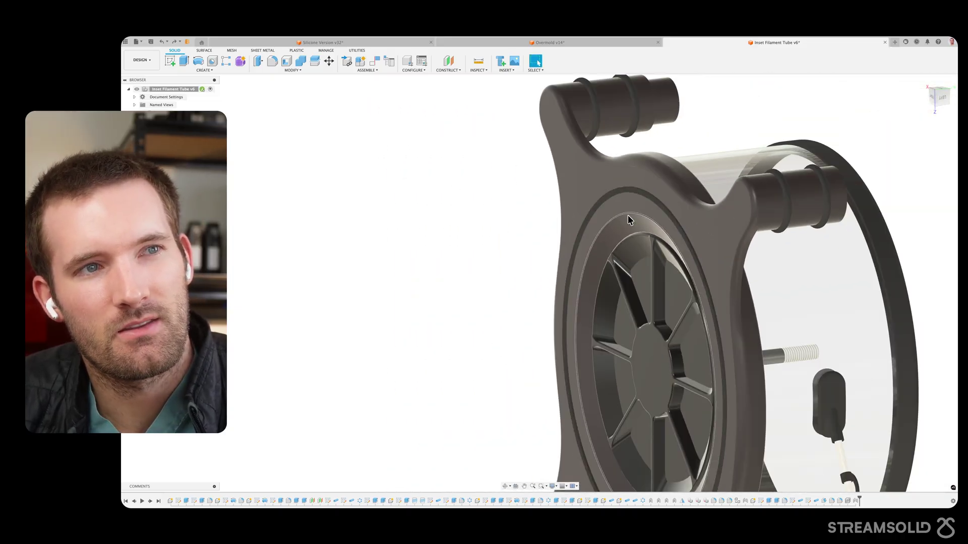
pyautogui.scroll(-5, 639, 232)
pyautogui.moveTo(639, 232)
pyautogui.keyDown('shift'); pyautogui.mouseDown(button='middle')
pyautogui.moveTo(621, 237)
pyautogui.moveTo(650, 236)
pyautogui.mouseUp(button='middle'); pyautogui.keyUp('shift')
pyautogui.scroll(10, 638, 199)
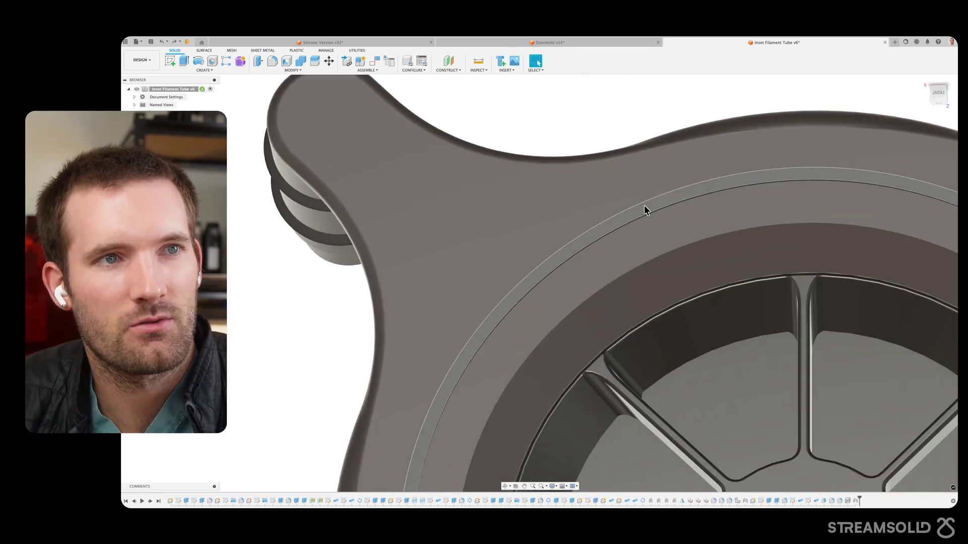
pyautogui.click(644, 214)
pyautogui.click(315, 314)
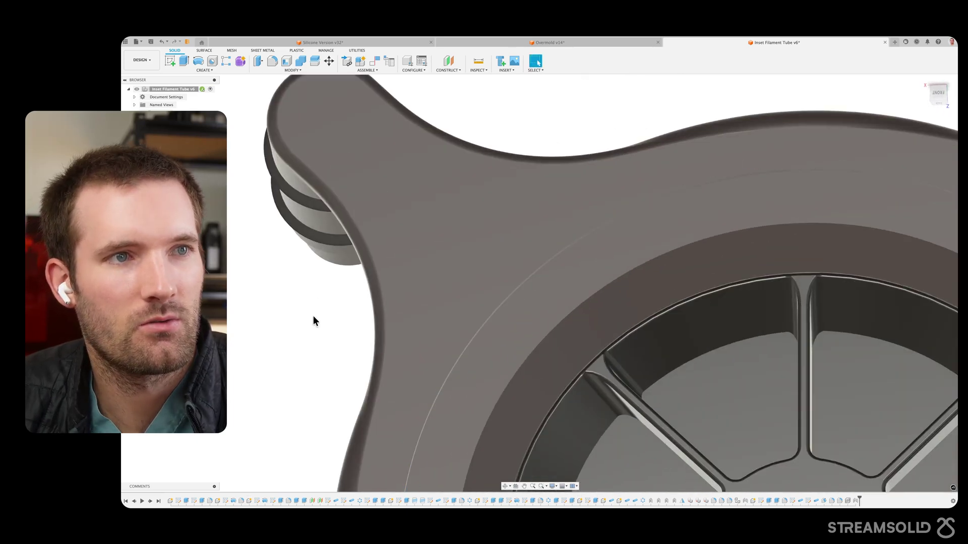
# Examine the exposed circular groove and the surrounding outer face of the four-armed frame
pyautogui.scroll(-3, 325, 314)
pyautogui.keyDown('shift'); pyautogui.moveTo(401, 311); pyautogui.dragTo(406, 297, button='middle'); pyautogui.keyUp('shift')
pyautogui.moveTo(512, 285); pyautogui.dragTo(541, 237, button='middle')
pyautogui.scroll(6, 484, 291)
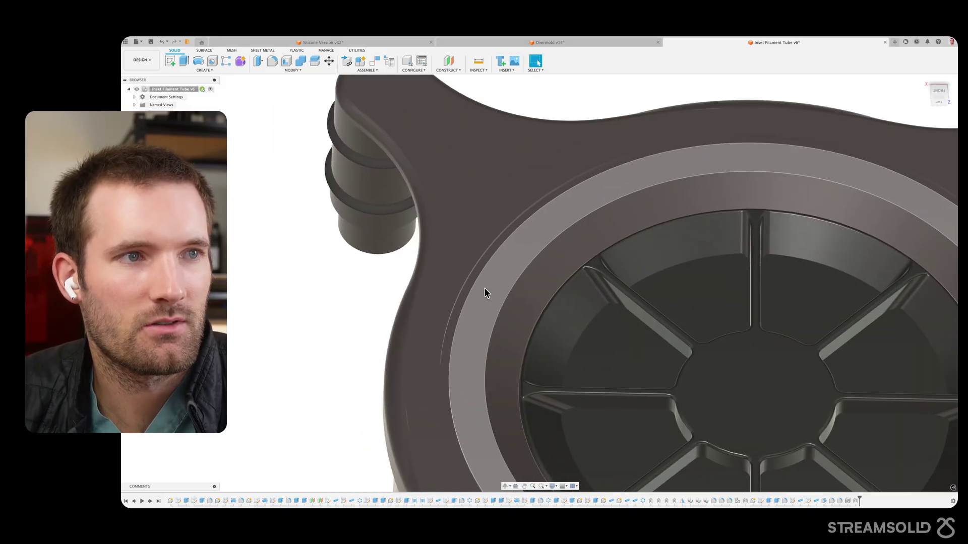
pyautogui.scroll(-5, 473, 277)
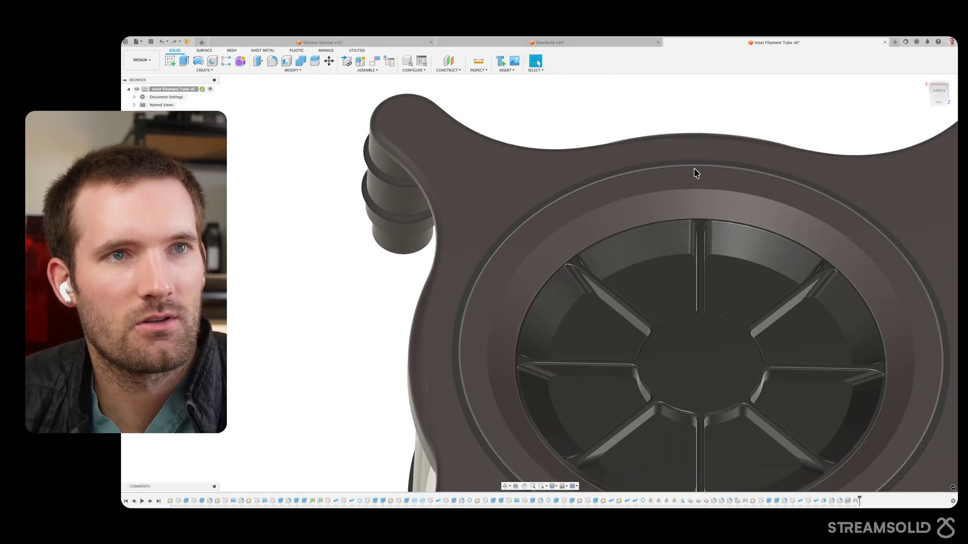
pyautogui.scroll(-5, 523, 214)
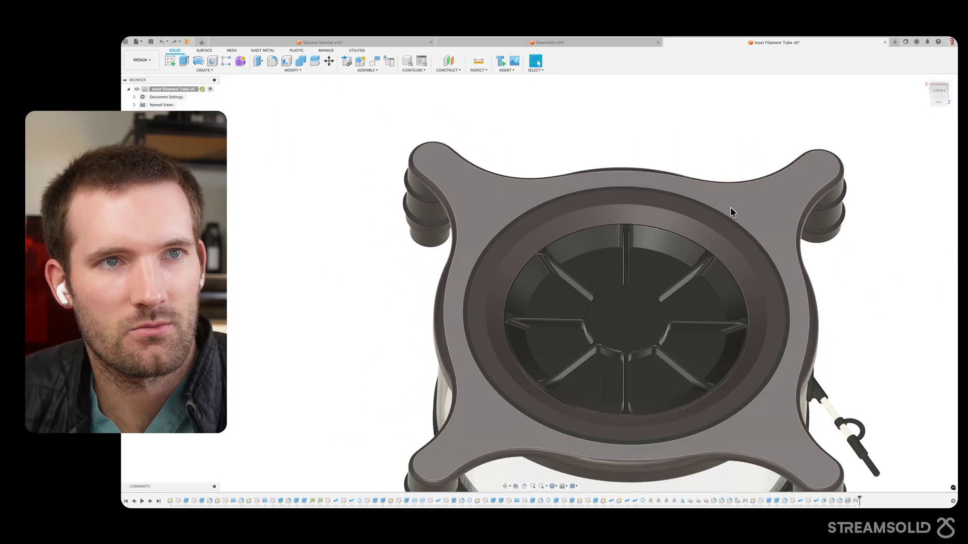
pyautogui.scroll(-4, 646, 190)
# Show the complete spool holder with both end frames and review its outer face and filament outlet tube
pyautogui.keyDown('shift'); pyautogui.moveTo(684, 183); pyautogui.dragTo(685, 258, button='middle'); pyautogui.keyUp('shift')
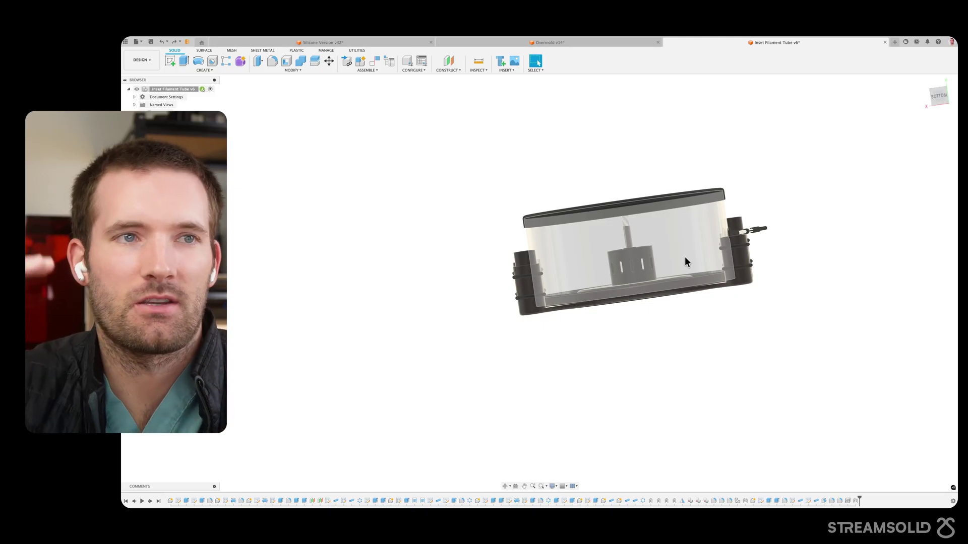
pyautogui.keyDown('shift'); pyautogui.moveTo(761, 309); pyautogui.dragTo(804, 298, button='middle'); pyautogui.keyUp('shift')
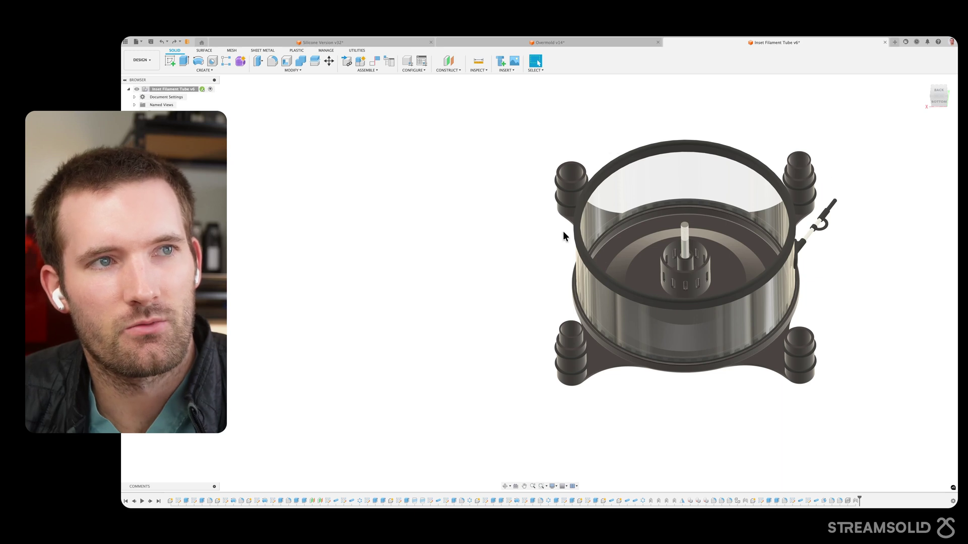
pyautogui.keyDown('shift'); pyautogui.moveTo(829, 363); pyautogui.dragTo(800, 301, button='middle'); pyautogui.keyUp('shift')
pyautogui.scroll(4, 645, 309)
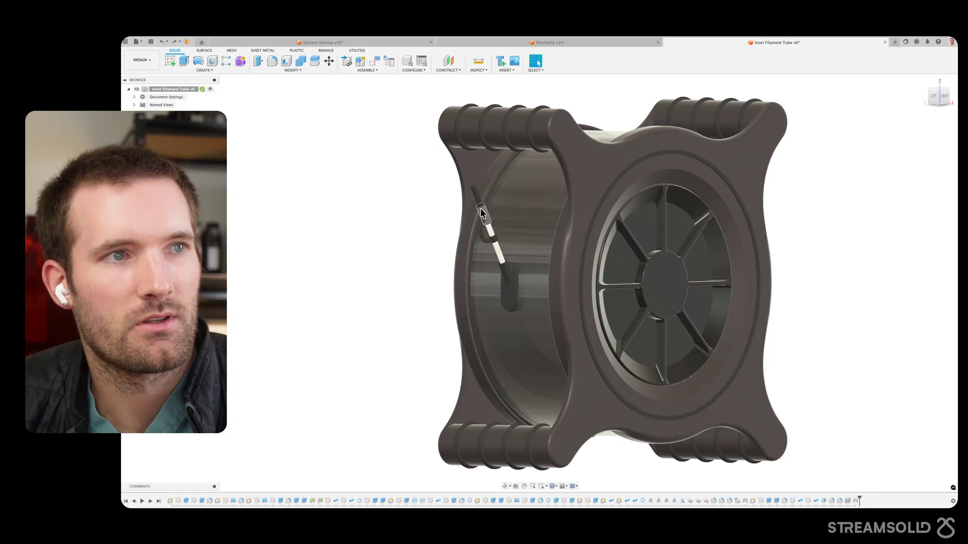
pyautogui.scroll(-3, 525, 304)
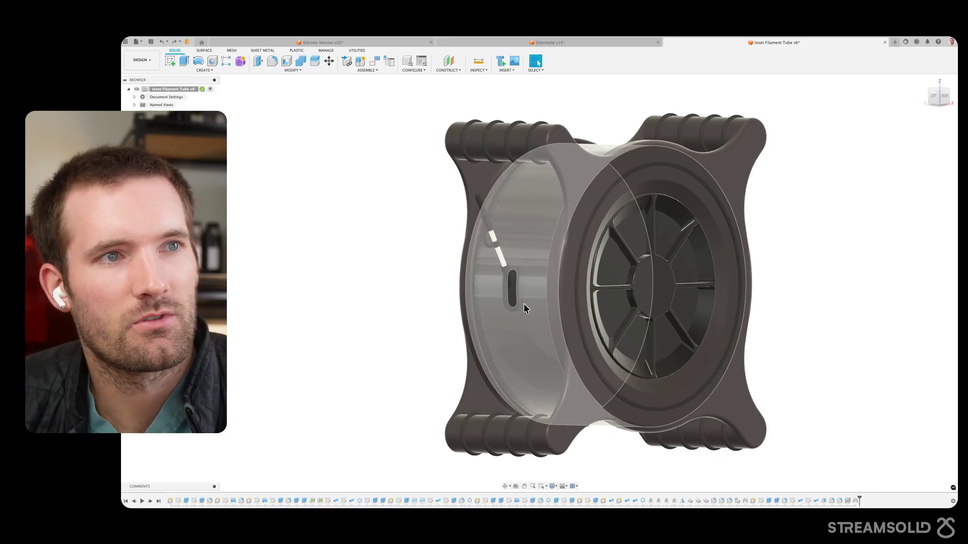
pyautogui.scroll(-2, 635, 276)
pyautogui.keyDown('shift'); pyautogui.moveTo(635, 280); pyautogui.dragTo(554, 274, button='middle'); pyautogui.keyUp('shift')
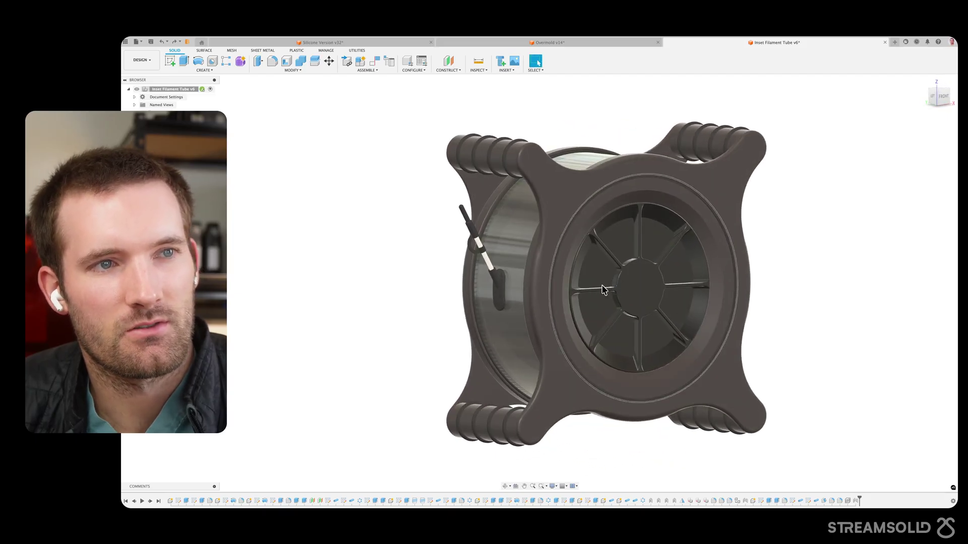
pyautogui.keyDown('shift'); pyautogui.moveTo(616, 291); pyautogui.dragTo(594, 298, button='middle'); pyautogui.keyUp('shift')
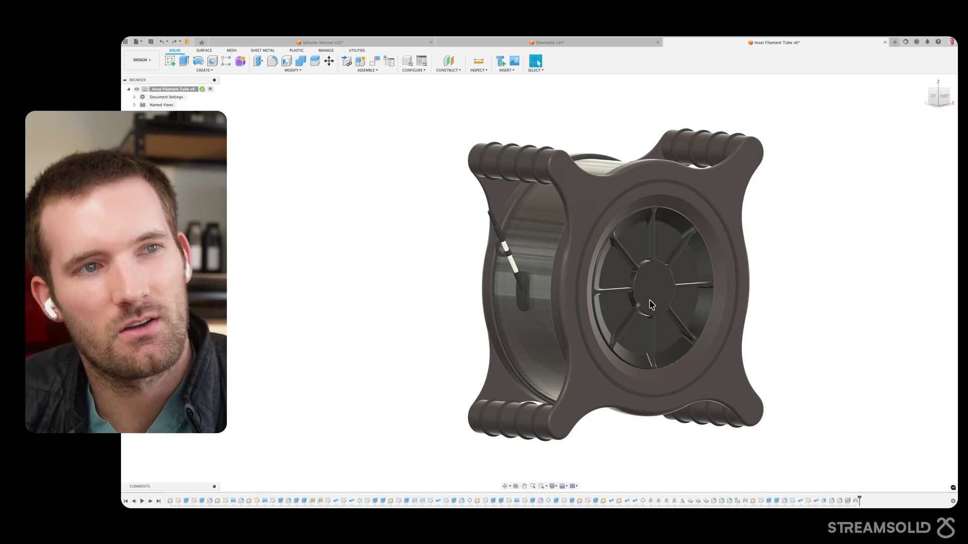
# Hide the clear cylinder, threaded rod and end frames to expose the O-rings and the inner face of the spoked part
pyautogui.click(726, 187)
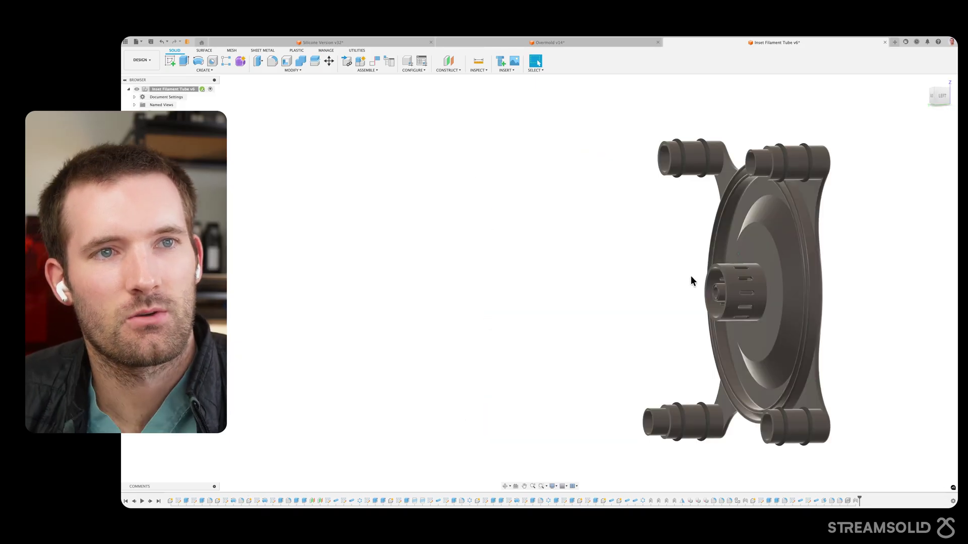
pyautogui.click(682, 280)
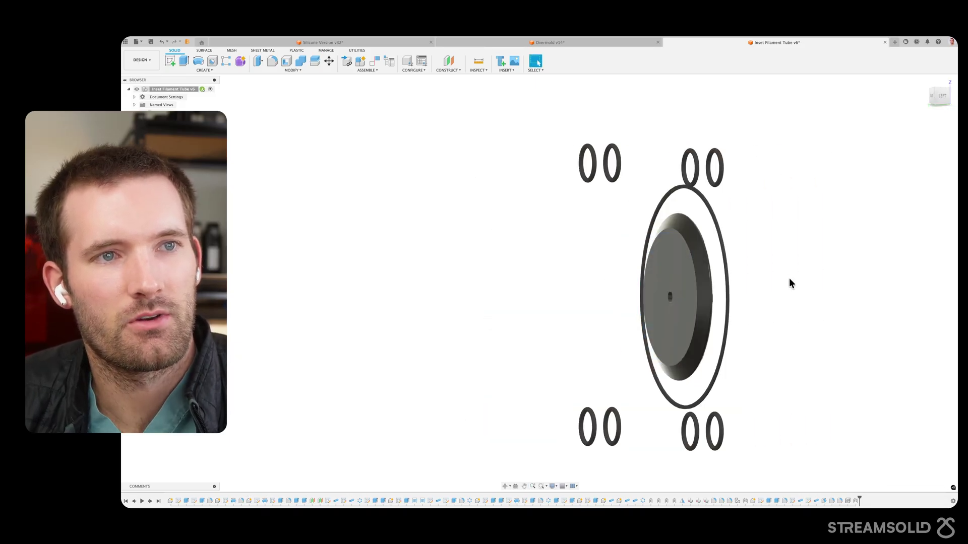
pyautogui.scroll(5, 693, 299)
pyautogui.keyDown('shift'); pyautogui.moveTo(673, 293); pyautogui.dragTo(689, 282, button='middle'); pyautogui.keyUp('shift')
pyautogui.press('Escape')
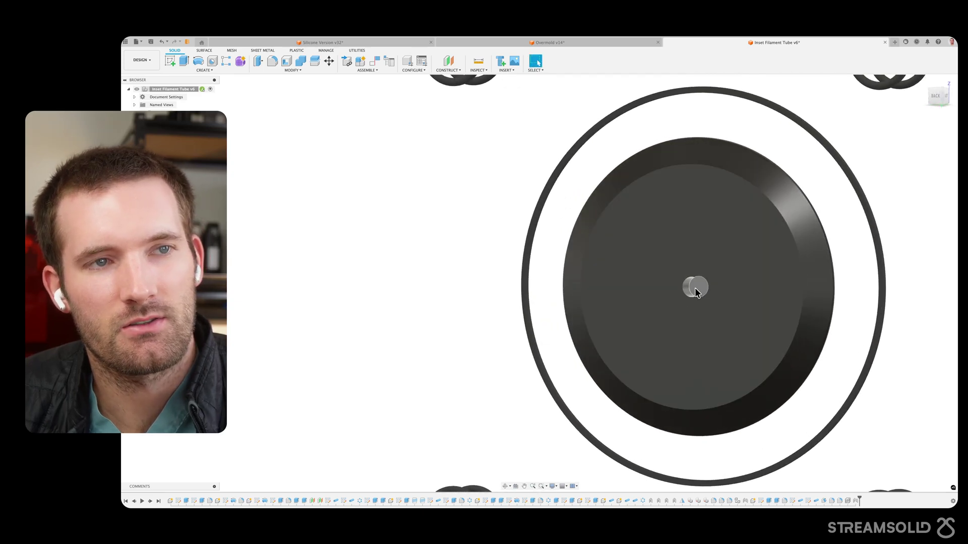
# Restore the hidden frames, cylinder, rod and spoked parts and show the complete spool holder from its spoked outer face
pyautogui.keyDown('shift'); pyautogui.moveTo(692, 297); pyautogui.dragTo(649, 292, button='middle'); pyautogui.keyUp('shift')
pyautogui.keyDown('shift'); pyautogui.moveTo(576, 281); pyautogui.dragTo(625, 288, button='middle'); pyautogui.keyUp('shift')
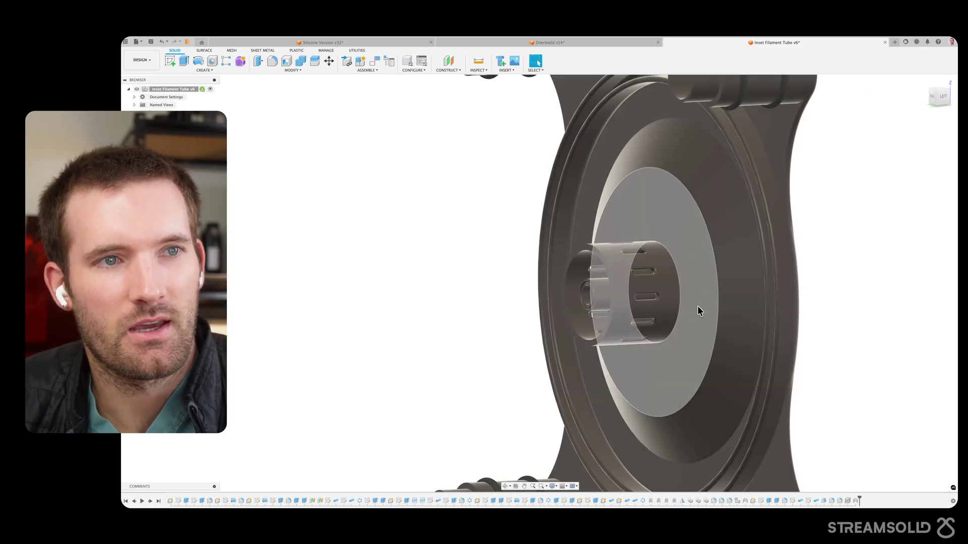
pyautogui.scroll(-3, 631, 292)
pyautogui.keyDown('shift'); pyautogui.moveTo(631, 292); pyautogui.dragTo(625, 311, button='middle'); pyautogui.keyUp('shift')
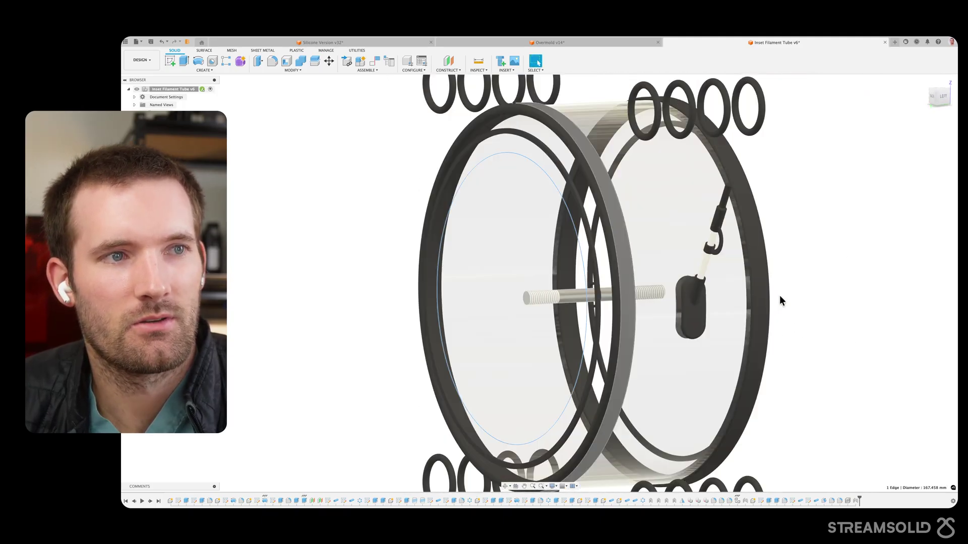
pyautogui.click(780, 296)
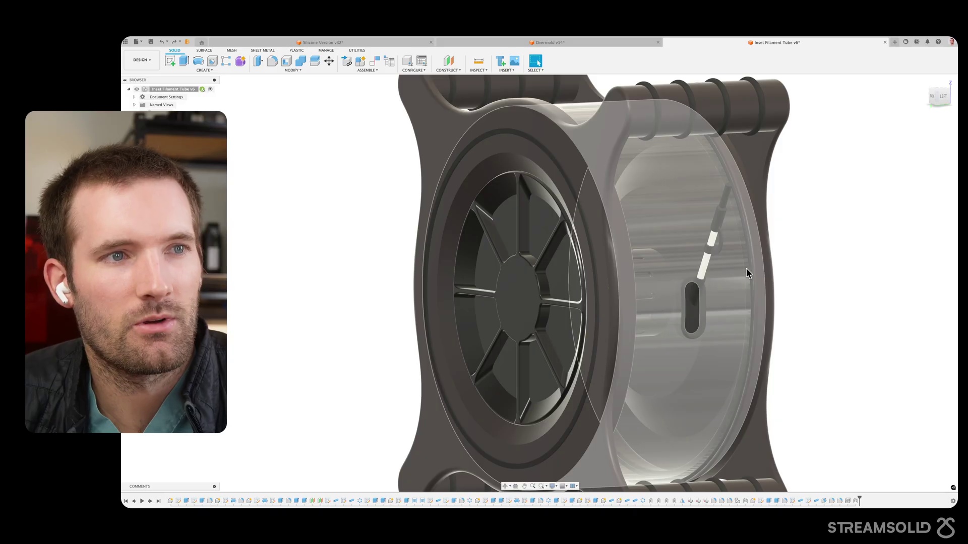
pyautogui.scroll(-5, 785, 271)
pyautogui.keyDown('shift'); pyautogui.moveTo(860, 273); pyautogui.dragTo(809, 272, button='middle'); pyautogui.keyUp('shift')
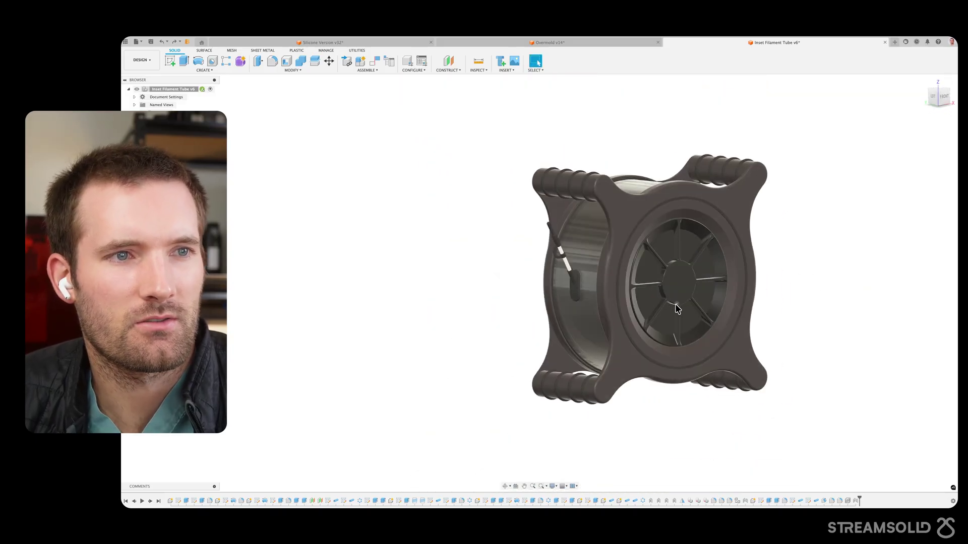
pyautogui.scroll(1, 676, 305)
pyautogui.scroll(2, 691, 303)
pyautogui.moveTo(719, 295); pyautogui.dragTo(637, 310, button='middle')
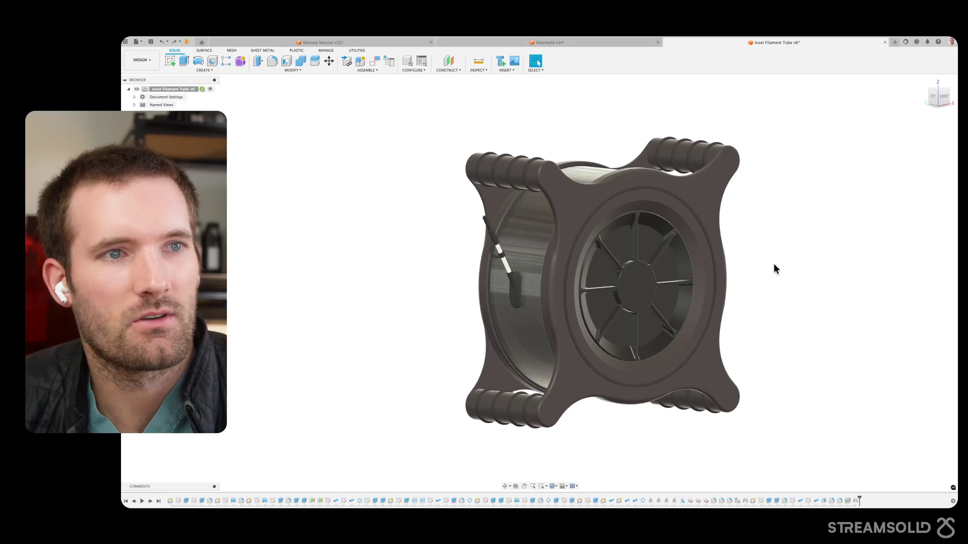
# Section the spool holder lengthwise and examine the U-shaped gasket between the clear cylinder's edge and the end frame's rim
pyautogui.keyDown('shift'); pyautogui.moveTo(774, 264); pyautogui.dragTo(780, 264, button='middle'); pyautogui.keyUp('shift')
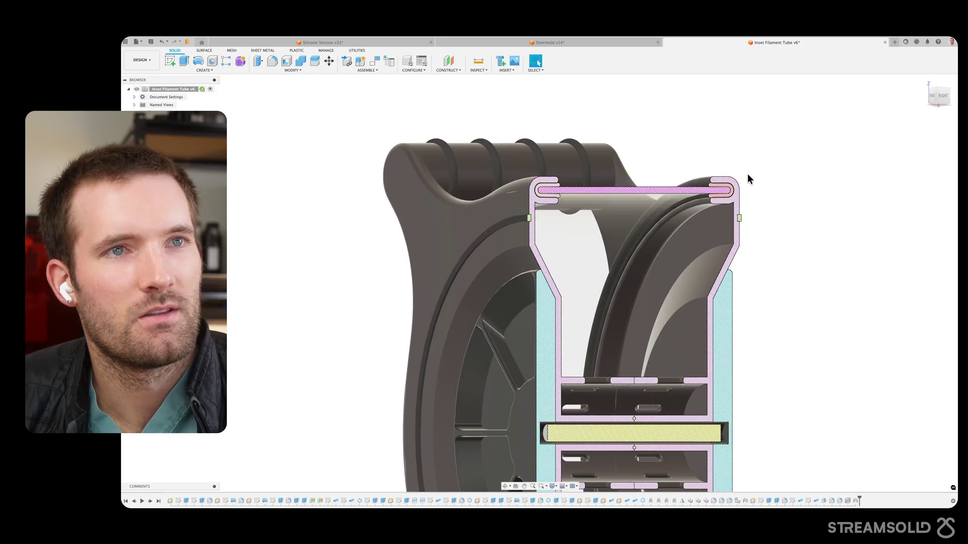
pyautogui.scroll(5, 734, 186)
pyautogui.scroll(2, 733, 187)
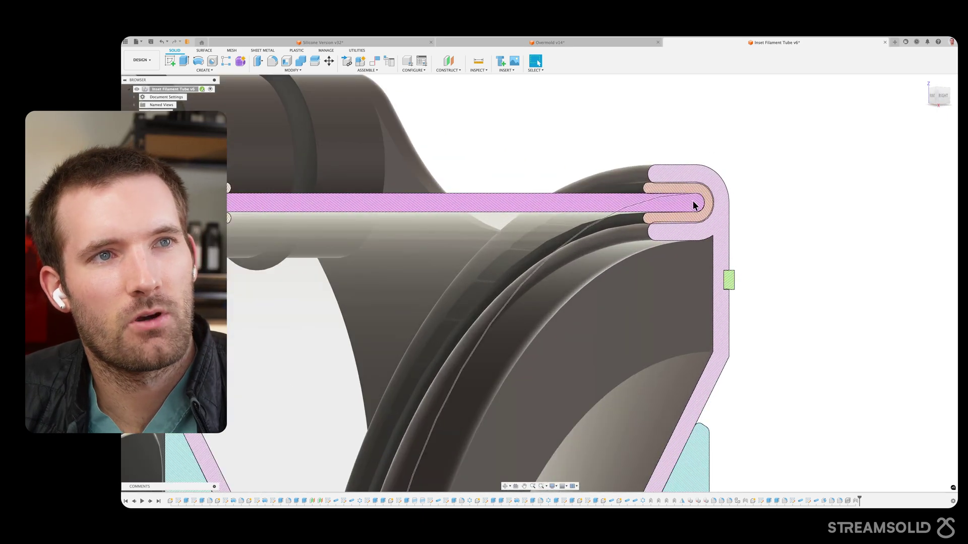
pyautogui.keyDown('shift'); pyautogui.moveTo(759, 176); pyautogui.dragTo(746, 212, button='middle'); pyautogui.keyUp('shift')
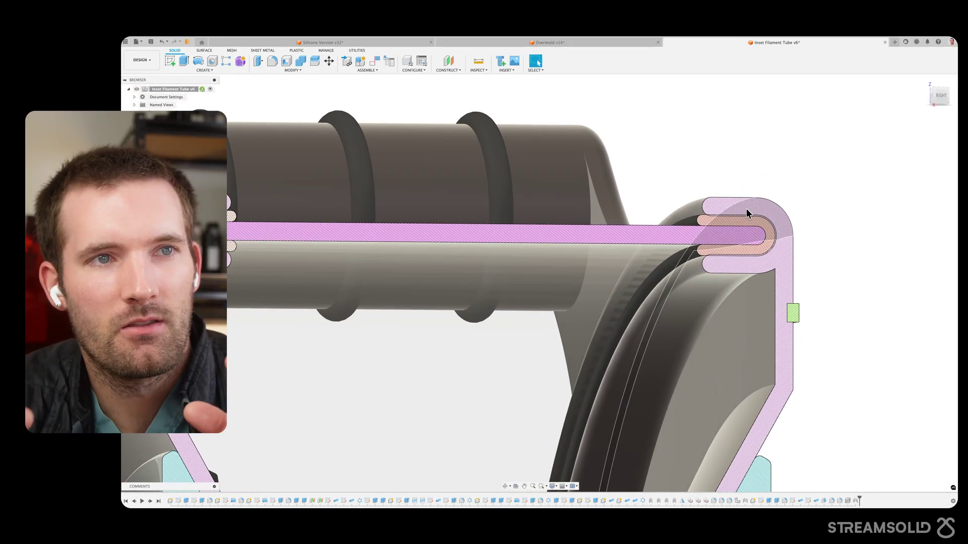
pyautogui.scroll(-3, 751, 209)
pyautogui.scroll(4, 713, 247)
pyautogui.scroll(3, 742, 223)
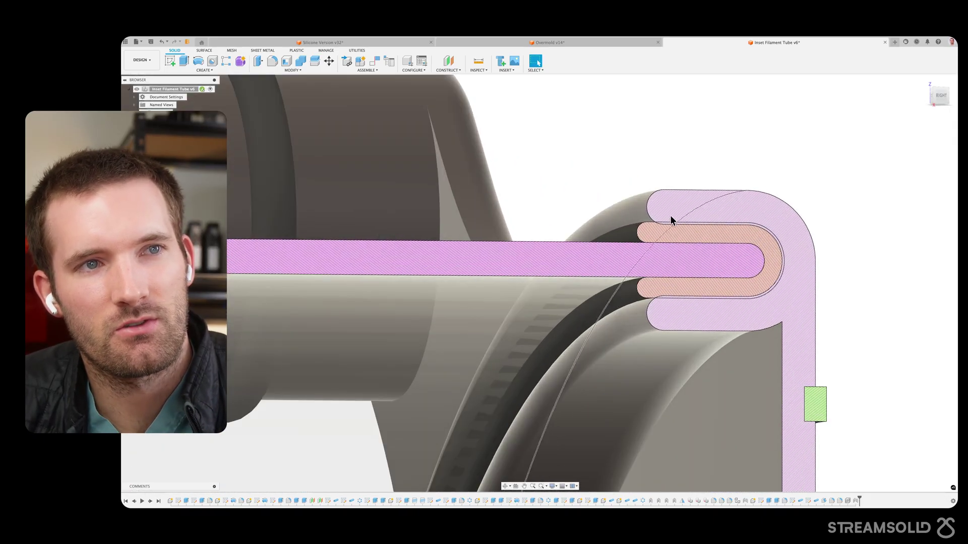
pyautogui.scroll(-3, 660, 260)
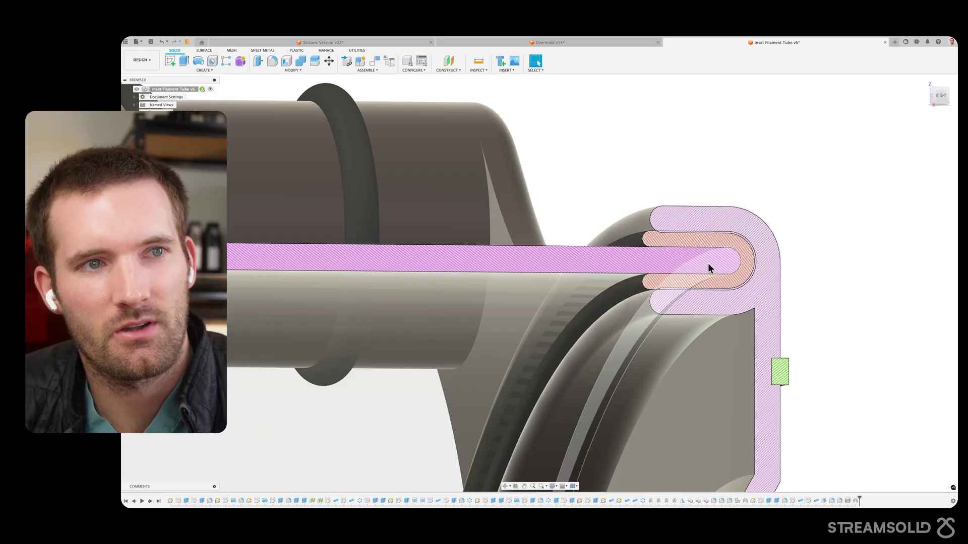
pyautogui.scroll(-3, 706, 265)
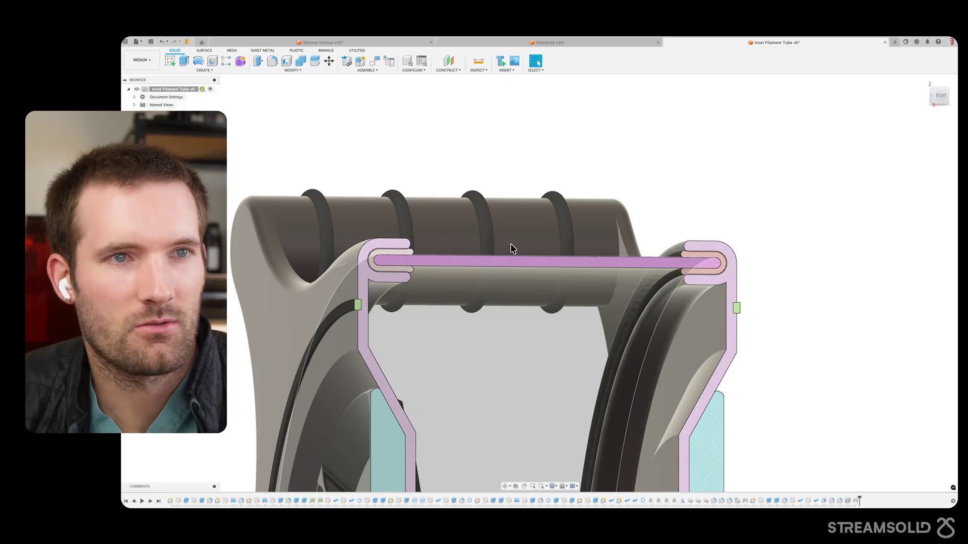
# Inspect the fit of the cylinder's rounded edge, the gasket and the frame channel in the section up close, including the full cross-section
pyautogui.scroll(5, 694, 247)
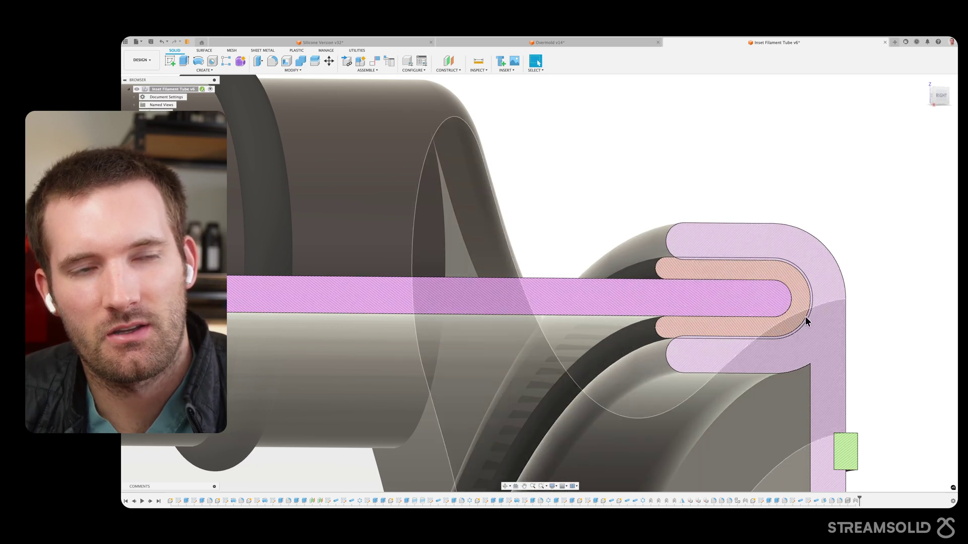
pyautogui.scroll(-3, 718, 254)
pyautogui.scroll(5, 731, 195)
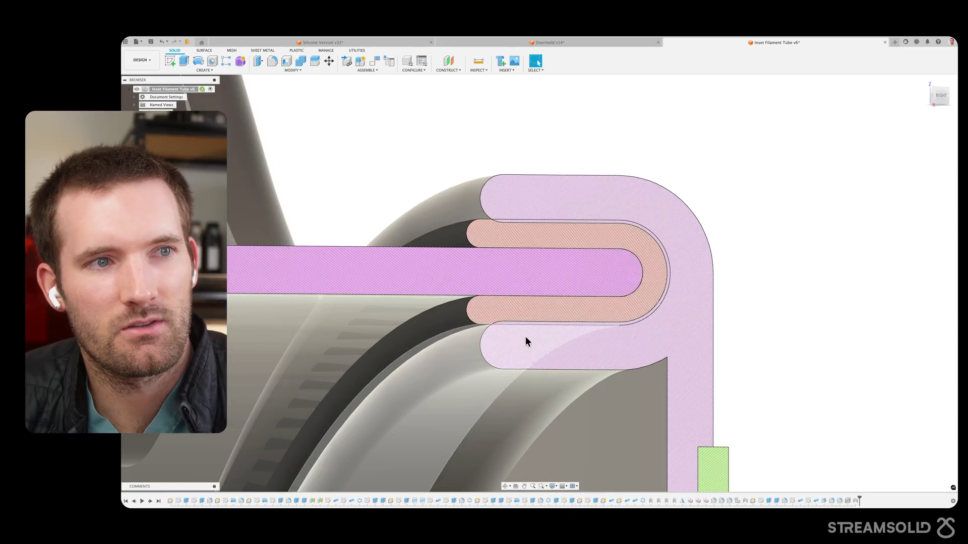
pyautogui.scroll(-1, 524, 212)
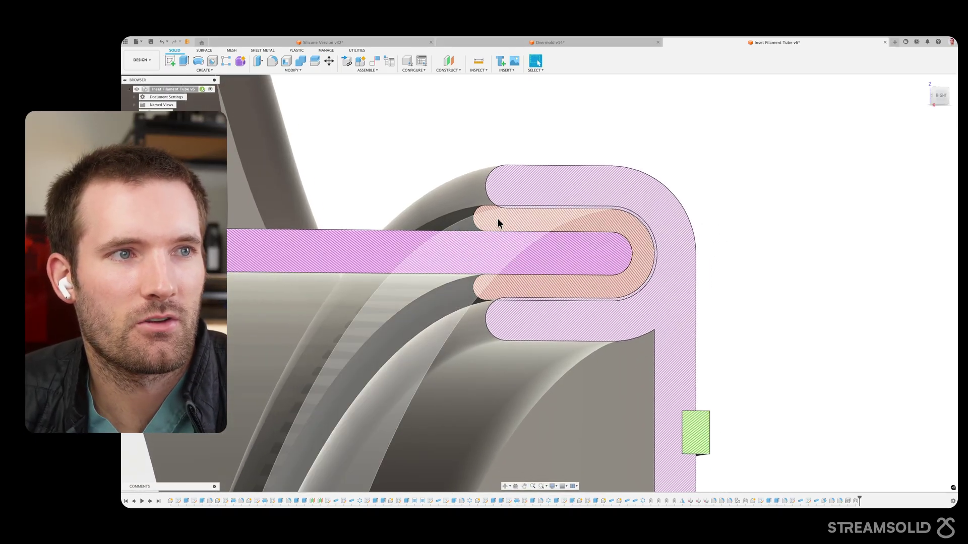
pyautogui.keyDown('shift'); pyautogui.moveTo(736, 247); pyautogui.dragTo(613, 191, button='middle'); pyautogui.keyUp('shift')
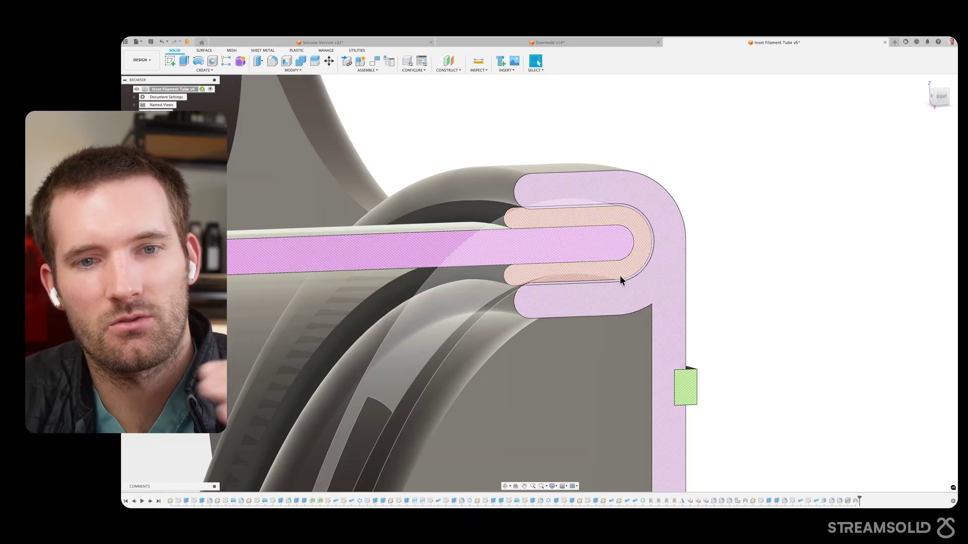
pyautogui.scroll(-1, 619, 274)
pyautogui.scroll(-4, 604, 268)
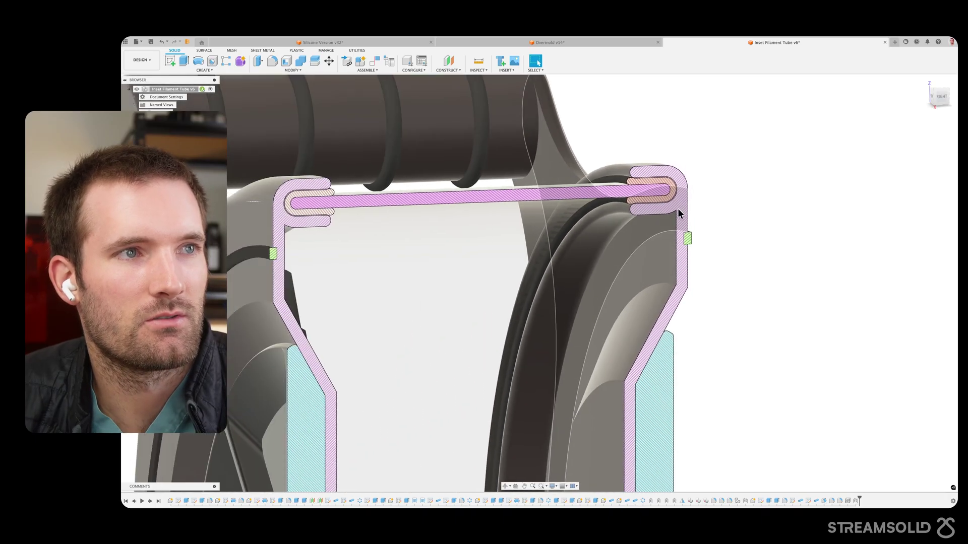
pyautogui.scroll(-6, 677, 208)
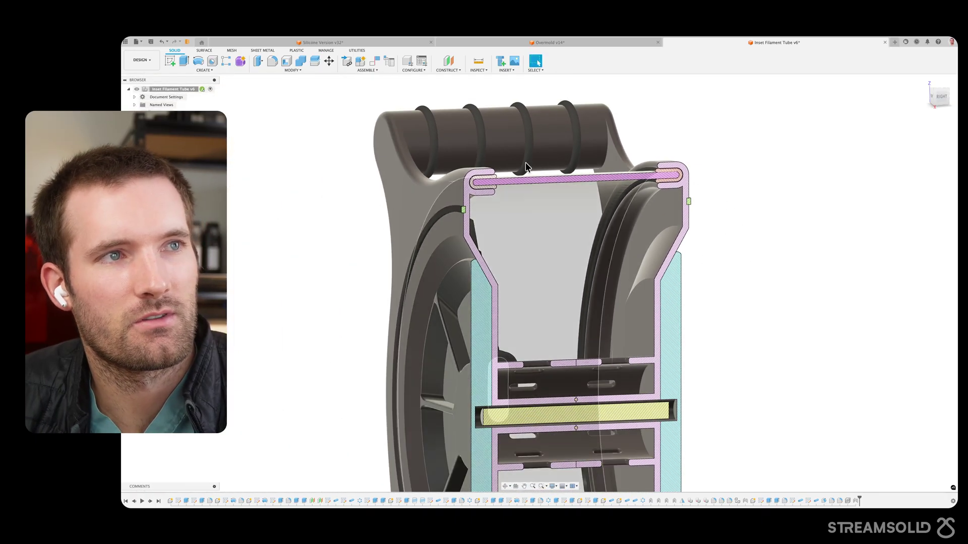
# Undo the recent section view changes and turn off the section display to show the complete spool holder
pyautogui.keyDown('shift'); pyautogui.moveTo(694, 334); pyautogui.dragTo(703, 278, button='middle'); pyautogui.keyUp('shift')
pyautogui.scroll(-3, 703, 276)
pyautogui.press('super+z')
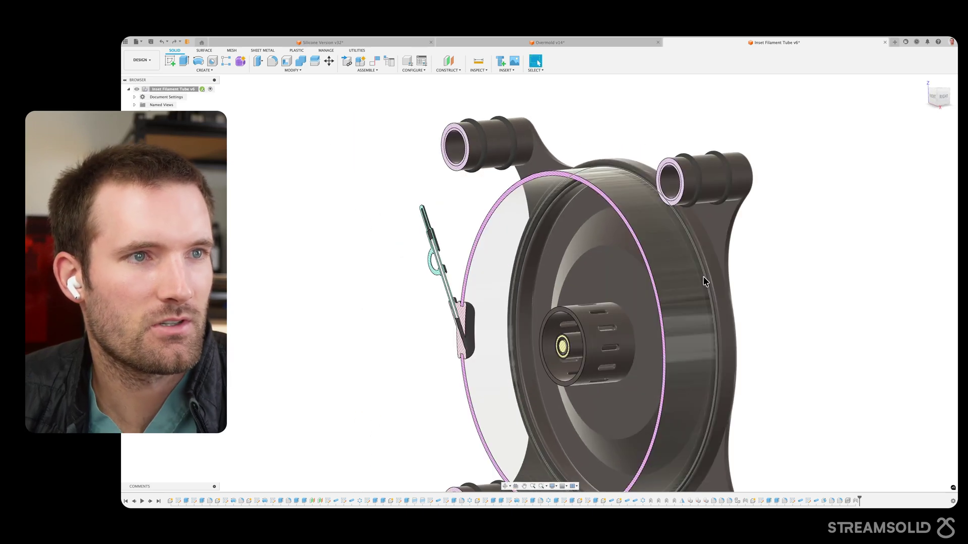
pyautogui.scroll(-2, 703, 278)
pyautogui.press('super+z')
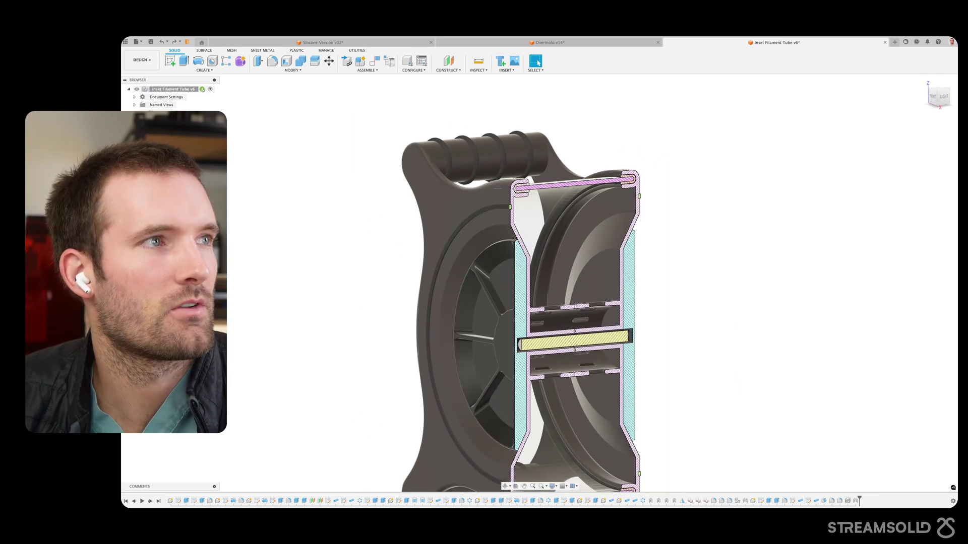
pyautogui.click(137, 121)
pyautogui.scroll(-2, 345, 296)
pyautogui.moveTo(345, 295); pyautogui.dragTo(351, 238, button='middle')
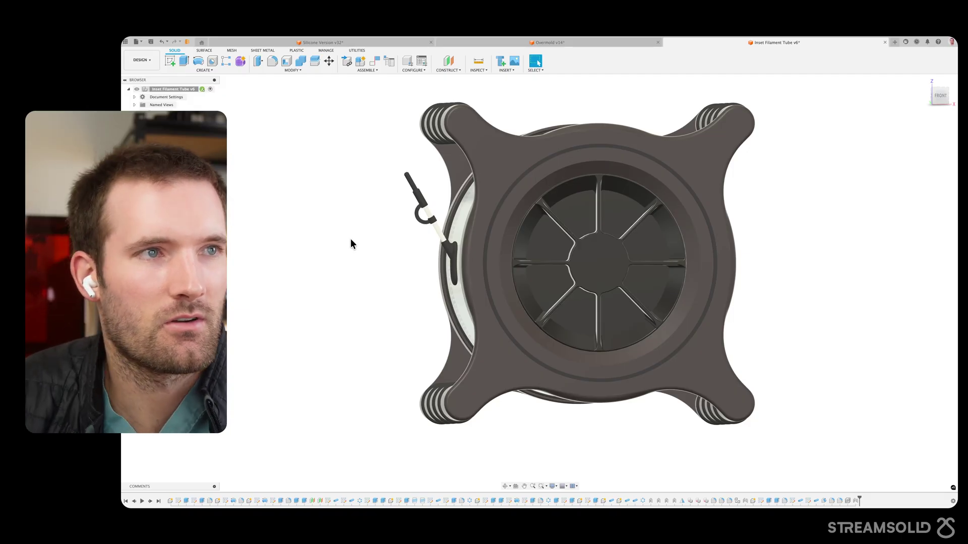
# Examine the ringed corner posts and the filament outlet tube on the side of the complete spool holder
pyautogui.keyDown('shift'); pyautogui.moveTo(708, 123); pyautogui.dragTo(733, 121, button='middle'); pyautogui.keyUp('shift')
pyautogui.keyDown('shift'); pyautogui.moveTo(730, 323); pyautogui.dragTo(717, 322, button='middle'); pyautogui.keyUp('shift')
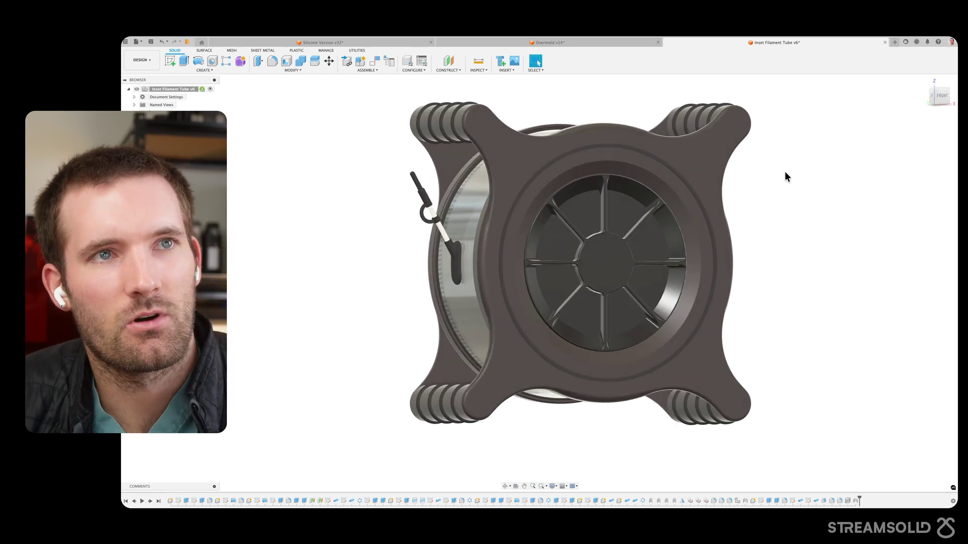
pyautogui.keyDown('shift'); pyautogui.moveTo(785, 174); pyautogui.dragTo(735, 142, button='middle'); pyautogui.keyUp('shift')
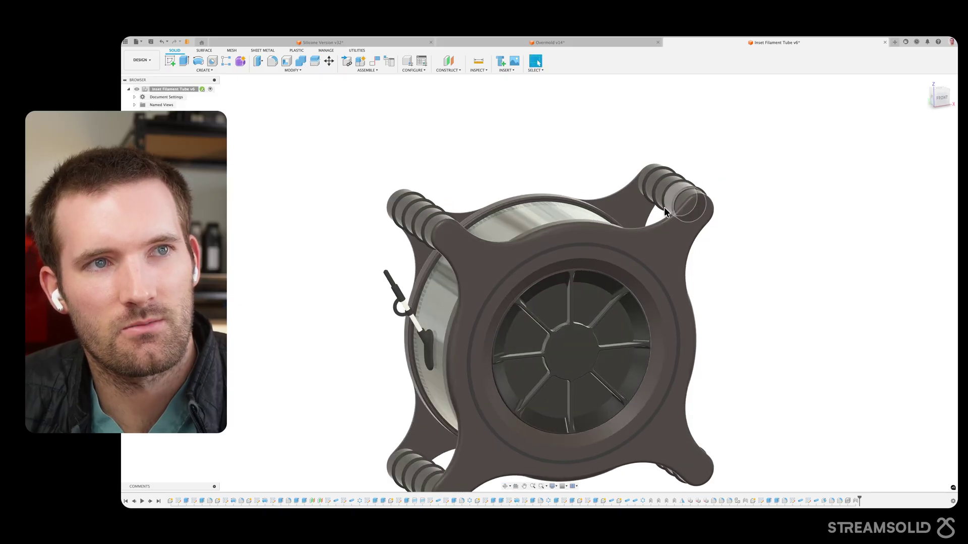
pyautogui.keyDown('shift'); pyautogui.moveTo(657, 182); pyautogui.dragTo(721, 226, button='middle'); pyautogui.keyUp('shift')
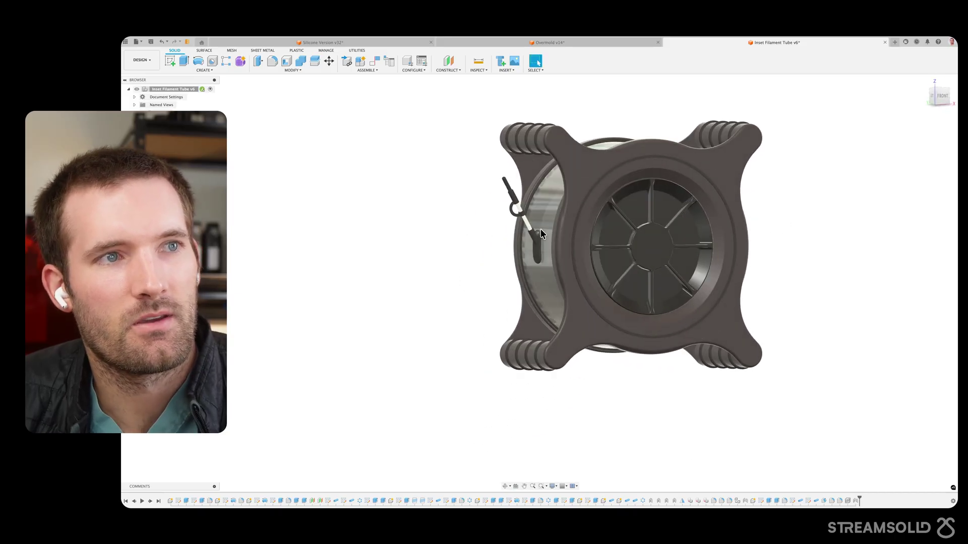
pyautogui.scroll(2, 553, 221)
pyautogui.moveTo(553, 220); pyautogui.dragTo(529, 262, button='middle')
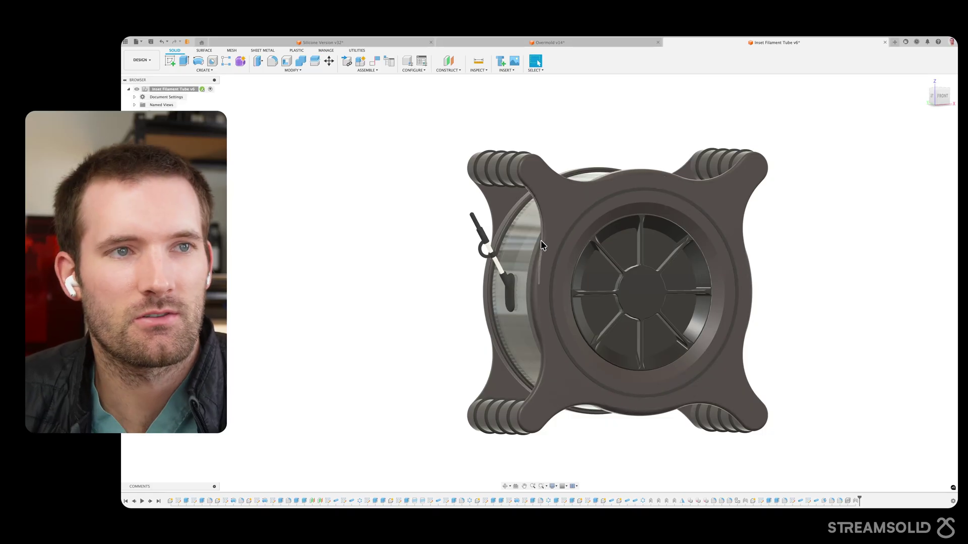
pyautogui.moveTo(567, 231); pyautogui.dragTo(516, 238, button='middle')
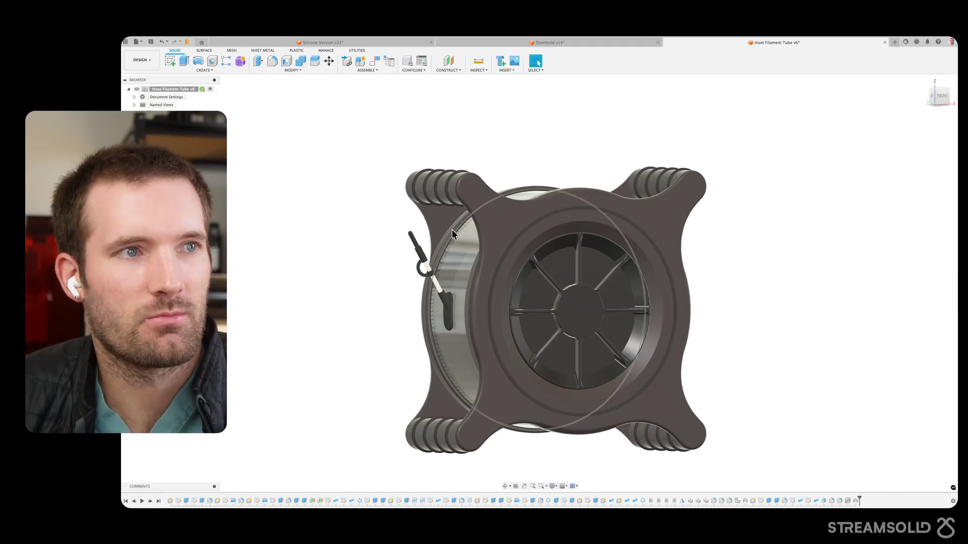
# Review the complete spool holder's spoked hub and four-armed outer face from the front and from an angle
pyautogui.press('Escape')
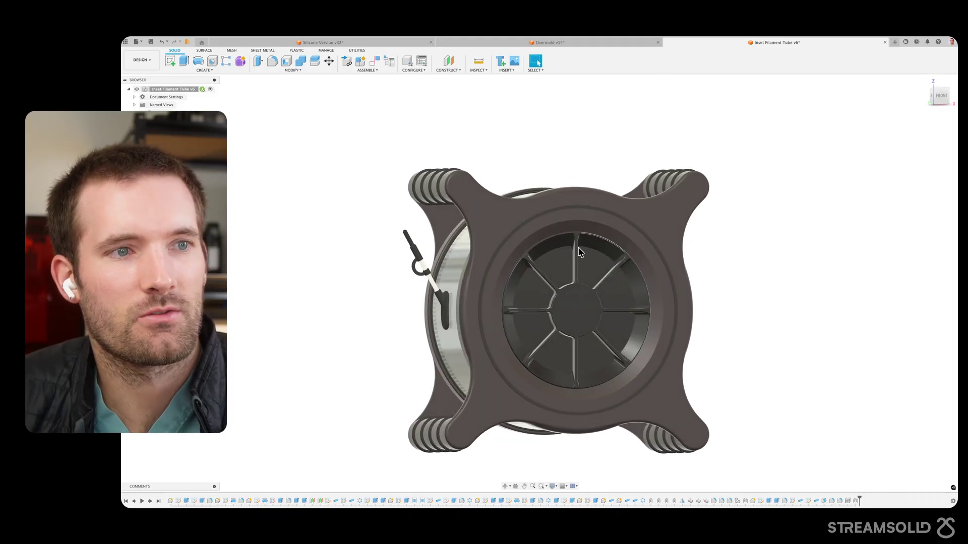
pyautogui.moveTo(568, 258); pyautogui.dragTo(614, 188, button='middle')
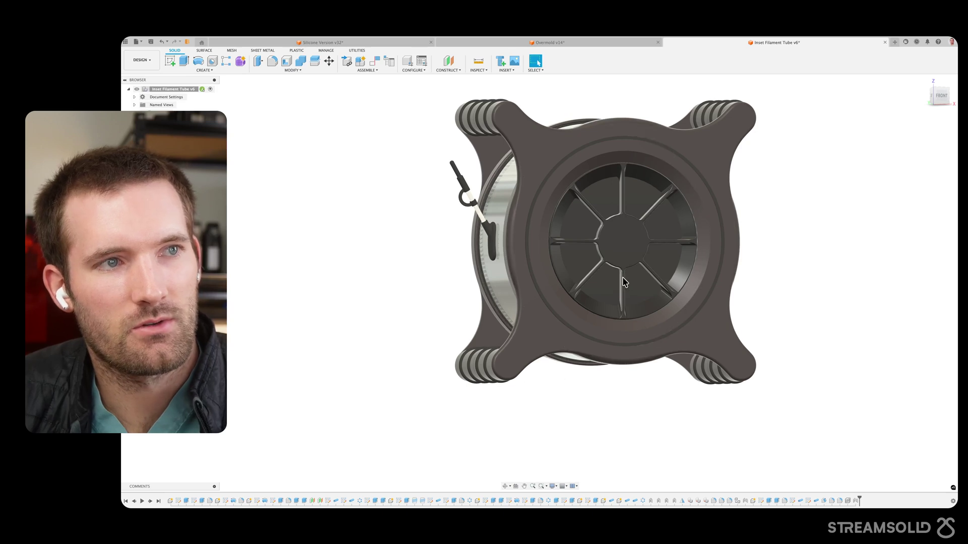
pyautogui.keyDown('shift'); pyautogui.moveTo(624, 280); pyautogui.dragTo(602, 280, button='middle'); pyautogui.keyUp('shift')
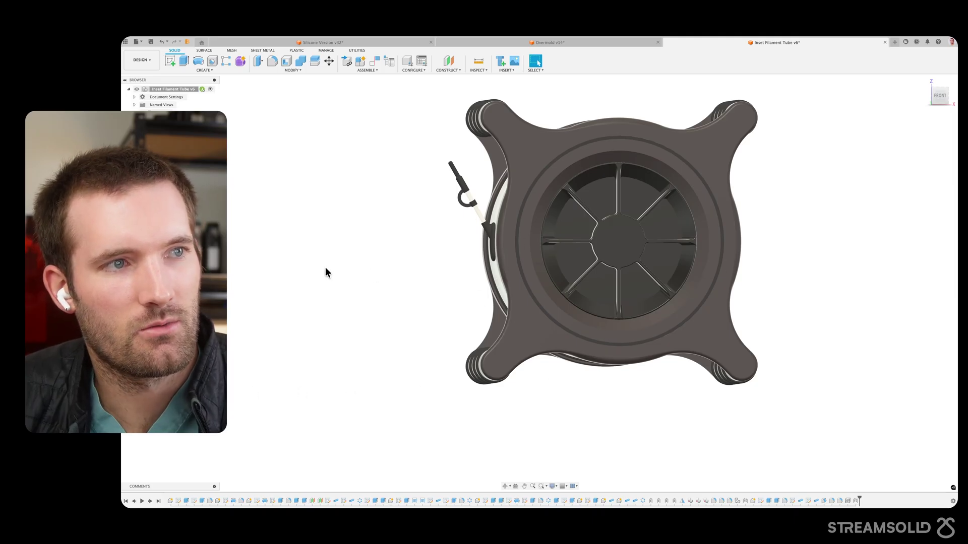
pyautogui.keyDown('shift'); pyautogui.moveTo(662, 263); pyautogui.dragTo(712, 281, button='middle'); pyautogui.keyUp('shift')
pyautogui.scroll(2, 713, 262)
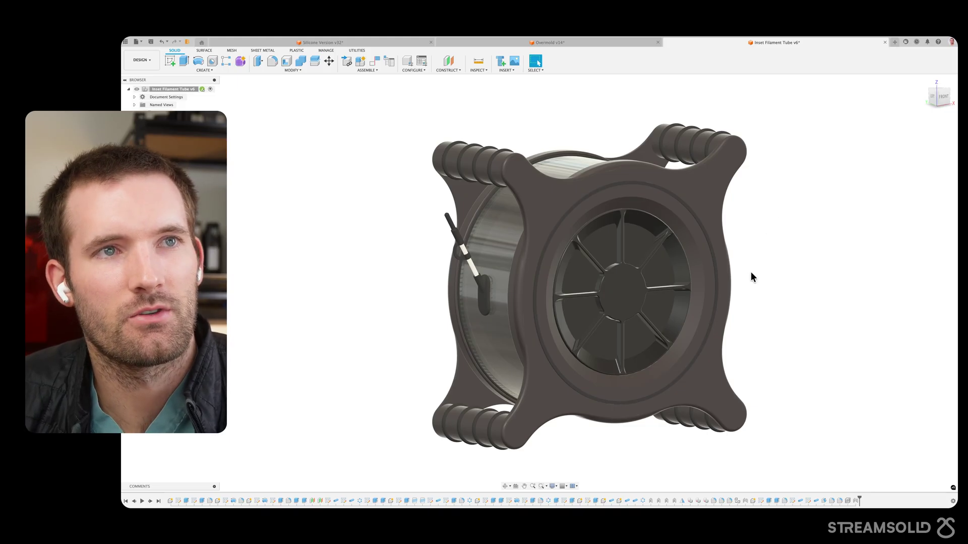
pyautogui.moveTo(765, 292)
pyautogui.keyDown('shift'); pyautogui.mouseDown(button='middle')
pyautogui.moveTo(793, 277)
pyautogui.moveTo(766, 290)
pyautogui.moveTo(718, 288)
pyautogui.moveTo(754, 287)
pyautogui.moveTo(780, 306)
pyautogui.moveTo(767, 300)
pyautogui.mouseUp(button='middle'); pyautogui.keyUp('shift')
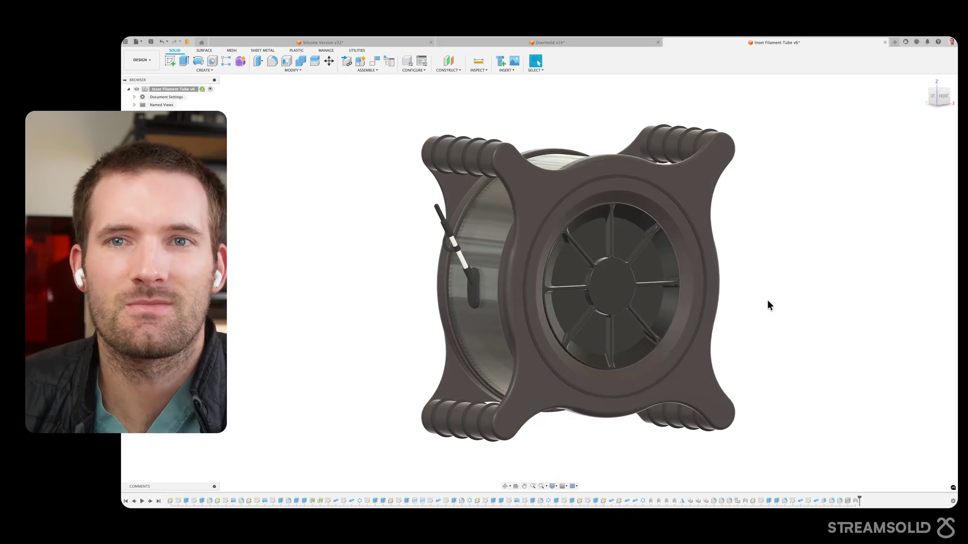